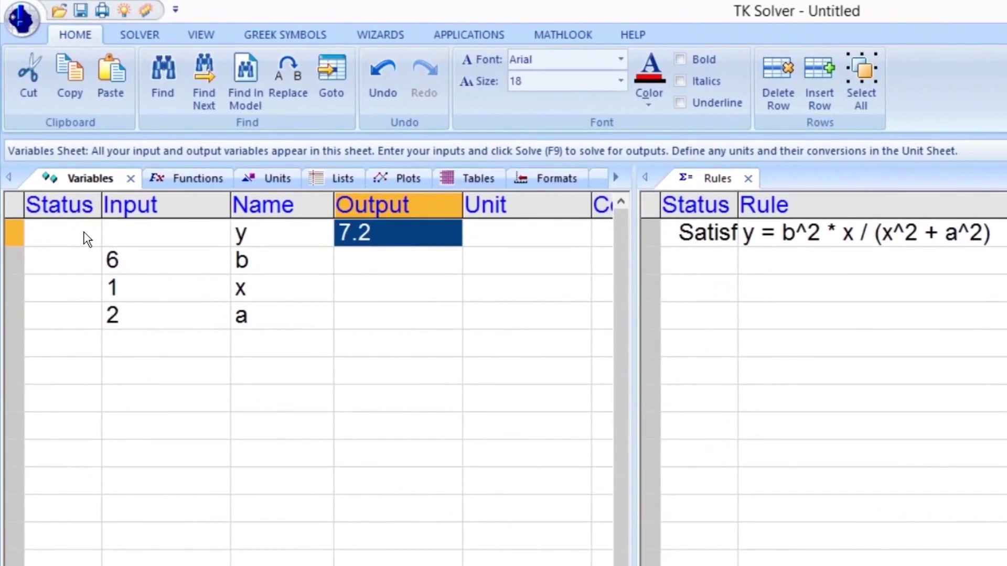
In the Variables sheet, change the Status of y and then x to List (L).
left_click(76, 234)
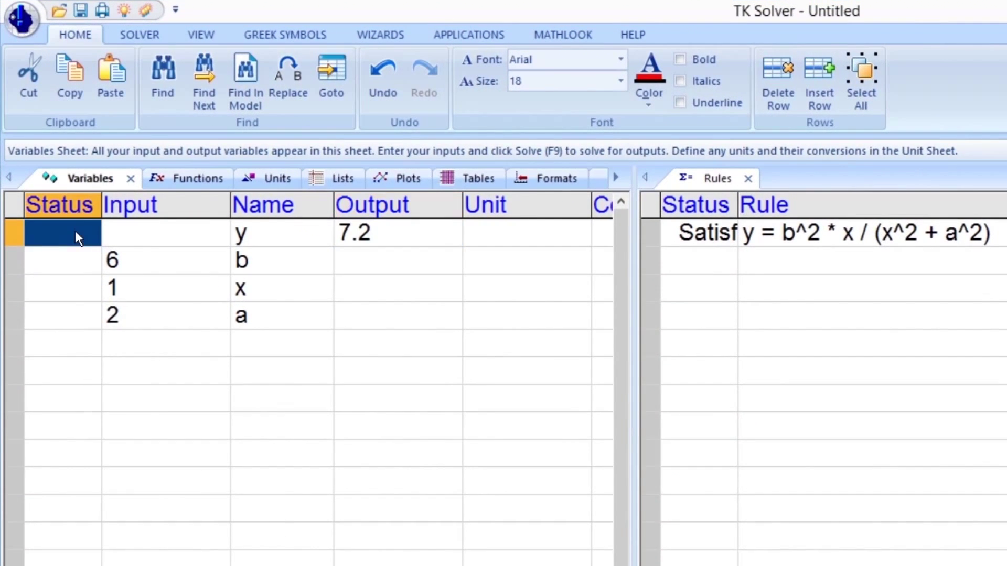
left_click(77, 235)
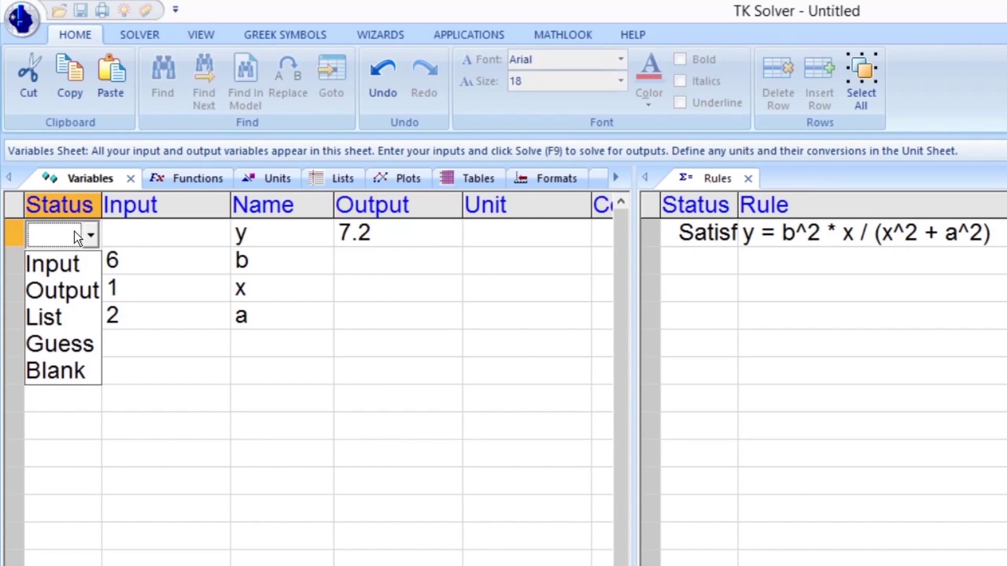
left_click(54, 316)
left_click(58, 291)
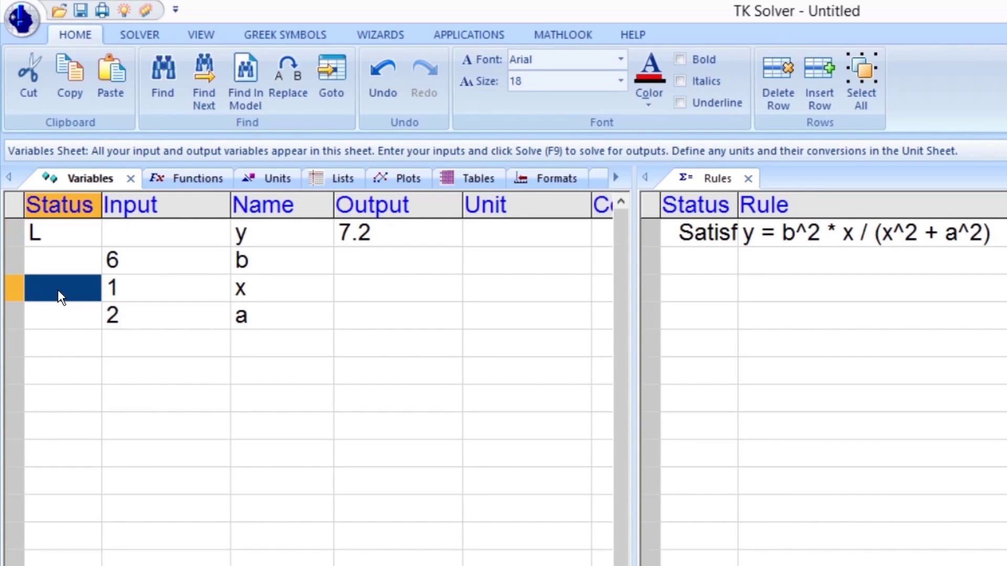
left_click(58, 292)
left_click(72, 374)
Open list x's element-value subsheet from the Lists sheet.
left_click(329, 175)
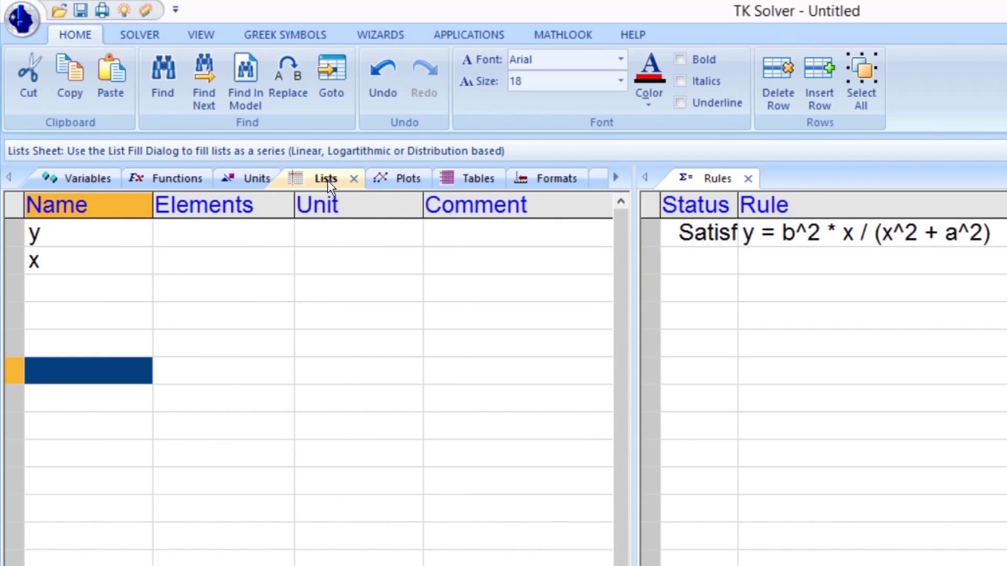
left_click(146, 270)
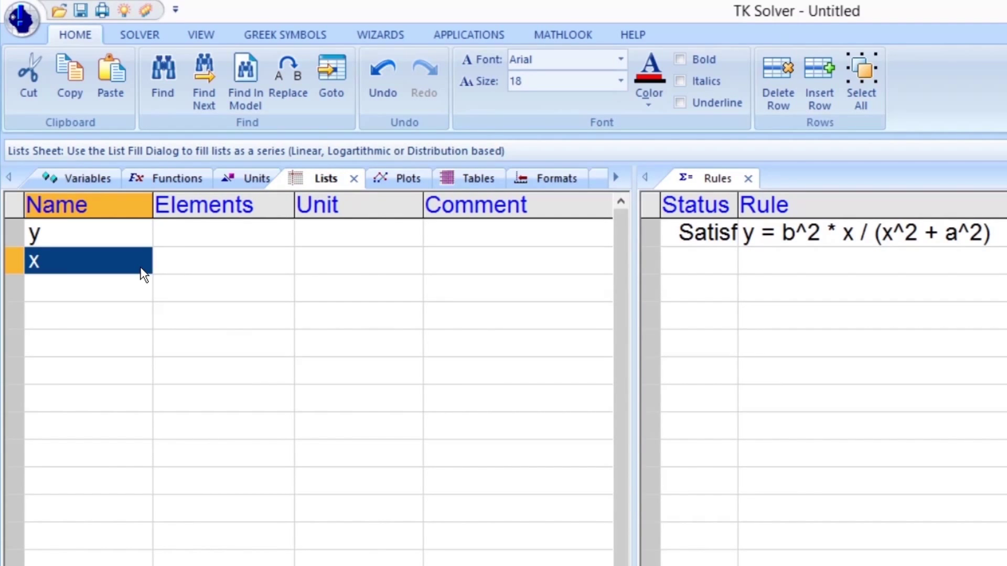
right_click(143, 273)
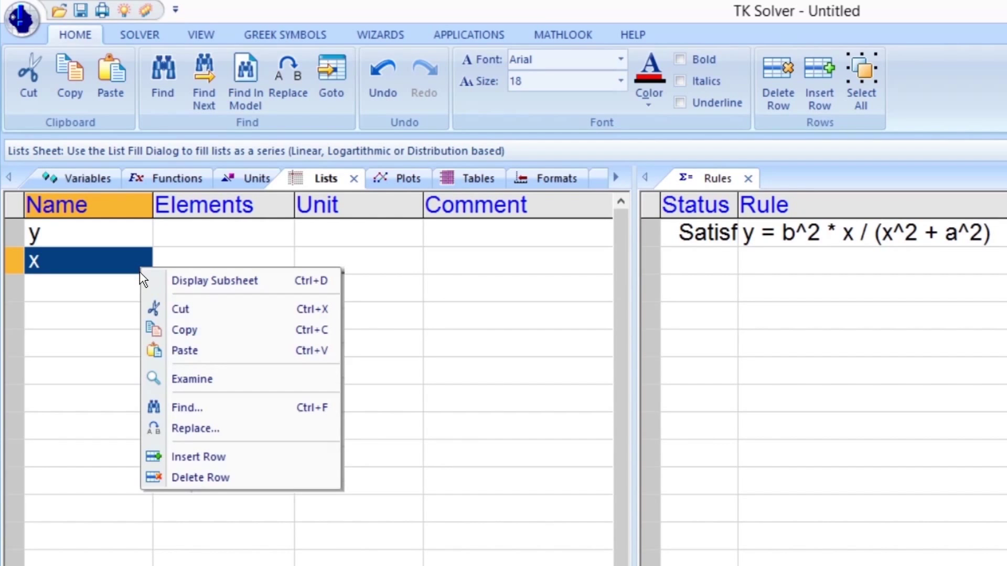
left_click(153, 280)
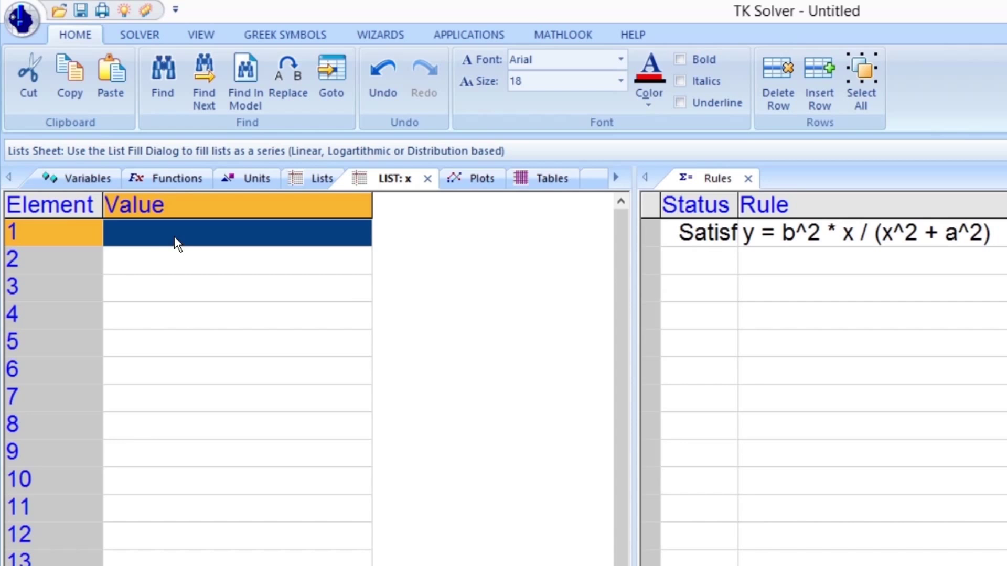
Enter -10, -9.5 and -9 as the first three elements of x.
type("-10")
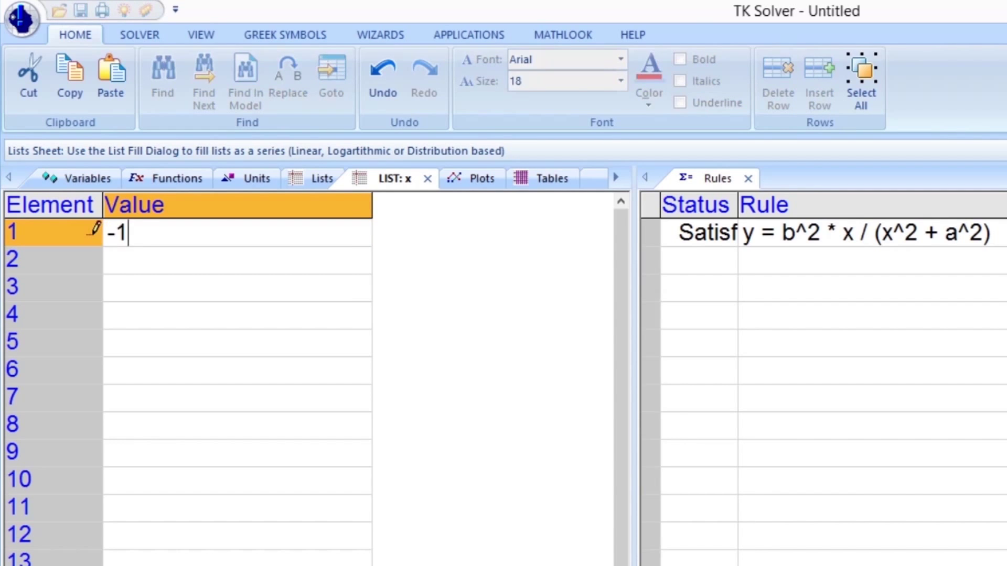
key("Return")
key("Down")
type("-9.5")
key("Return")
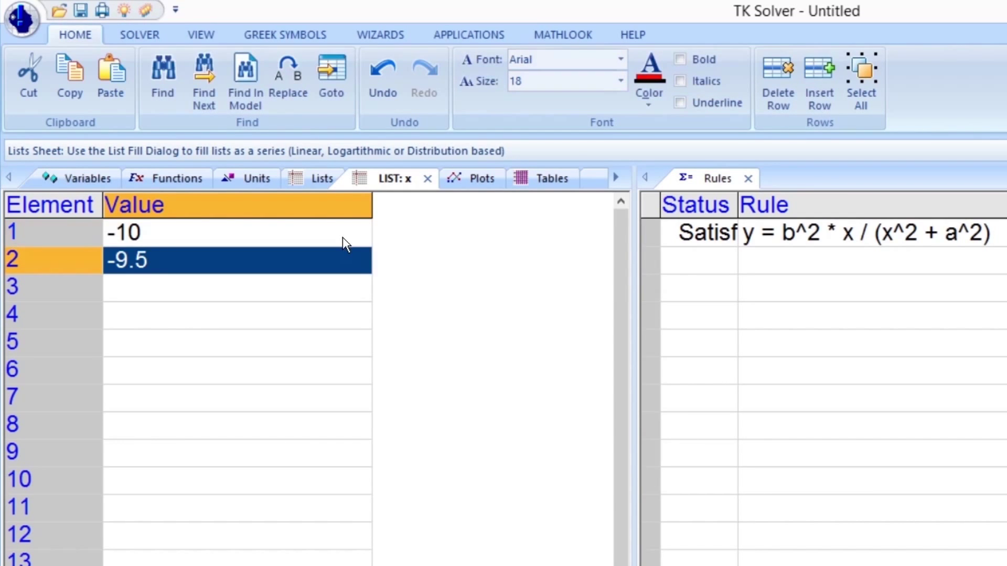
key("Down")
type("-9")
key("Return")
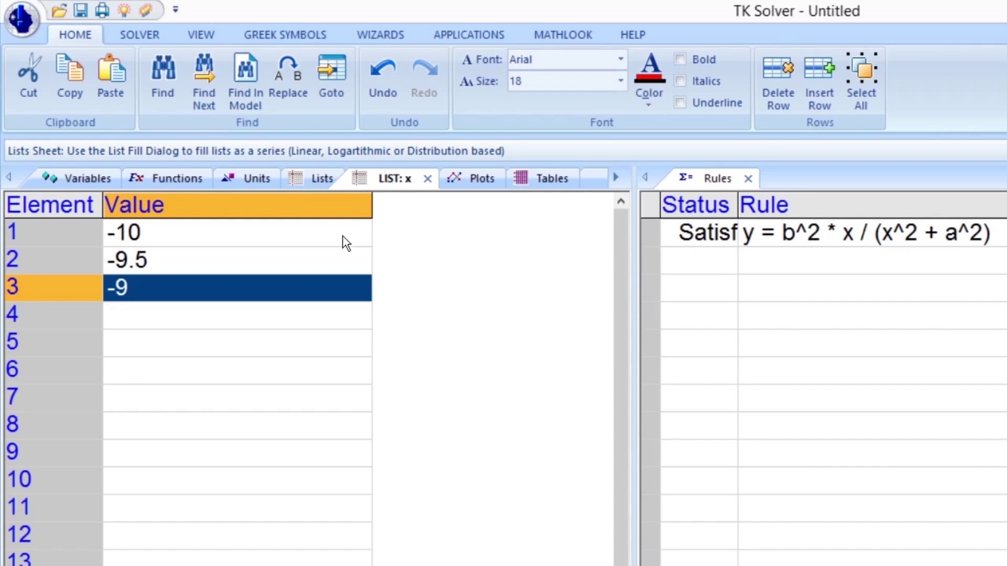
Use List Fill to populate x with step size 0.5, first value -10, last value 10.
left_click(152, 37)
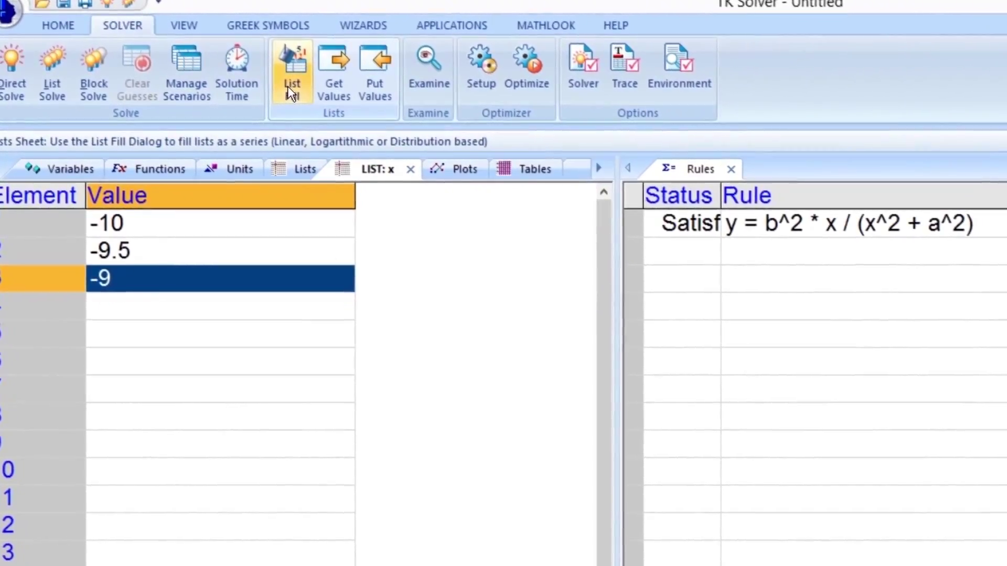
left_click(307, 99)
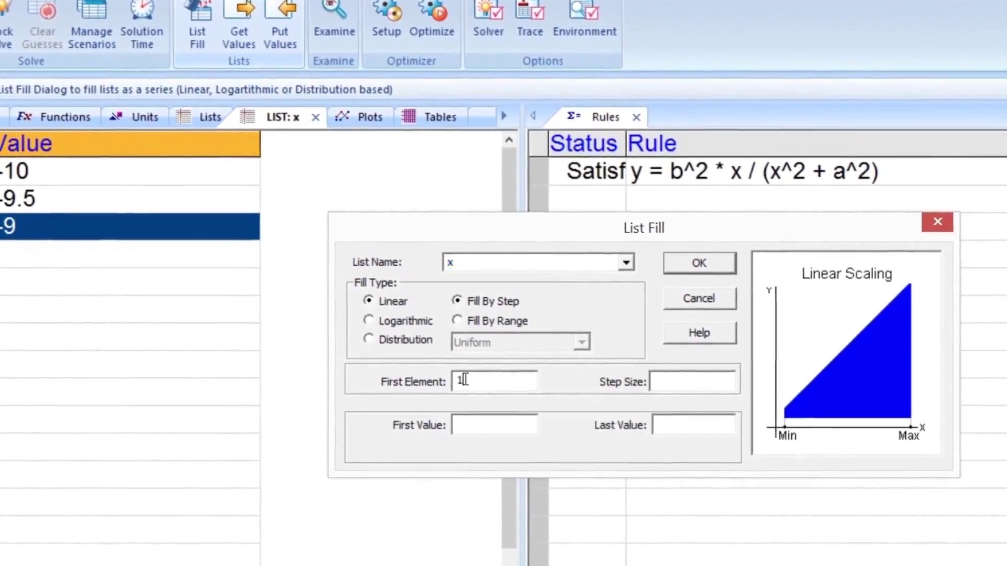
double_click(496, 401)
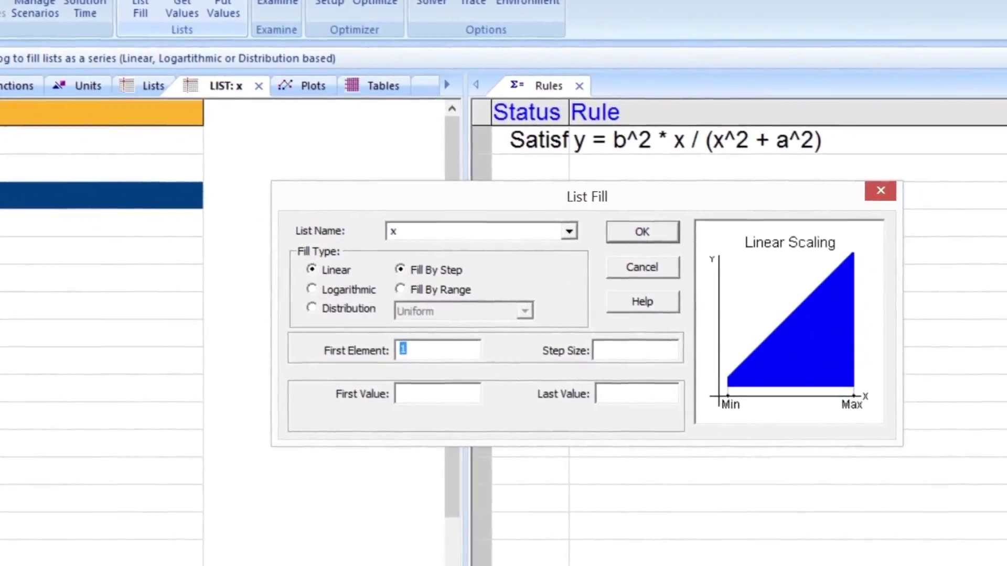
left_click(644, 362)
type("0.5")
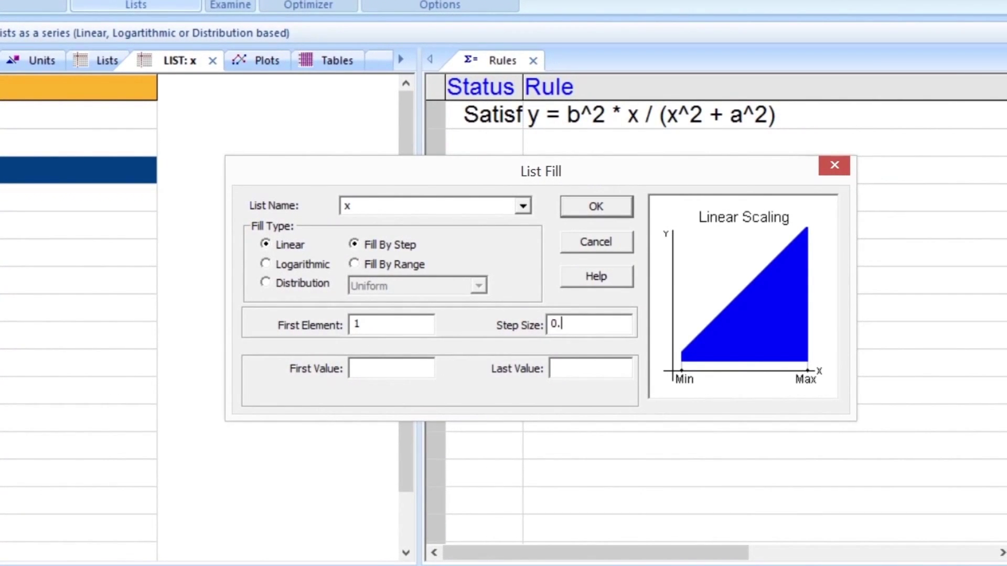
left_click(418, 371)
type("-10")
left_click(563, 365)
type("10")
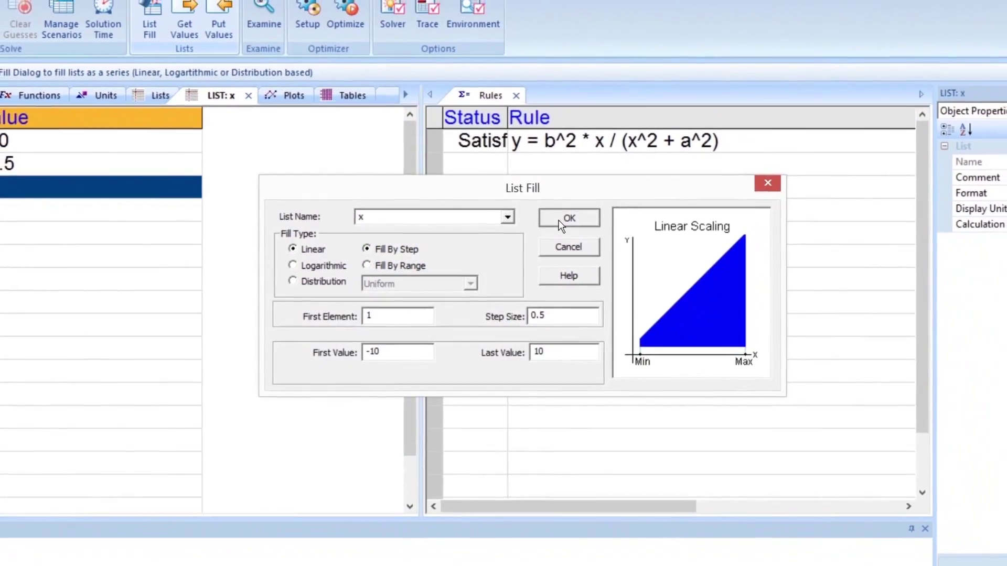
left_click(560, 223)
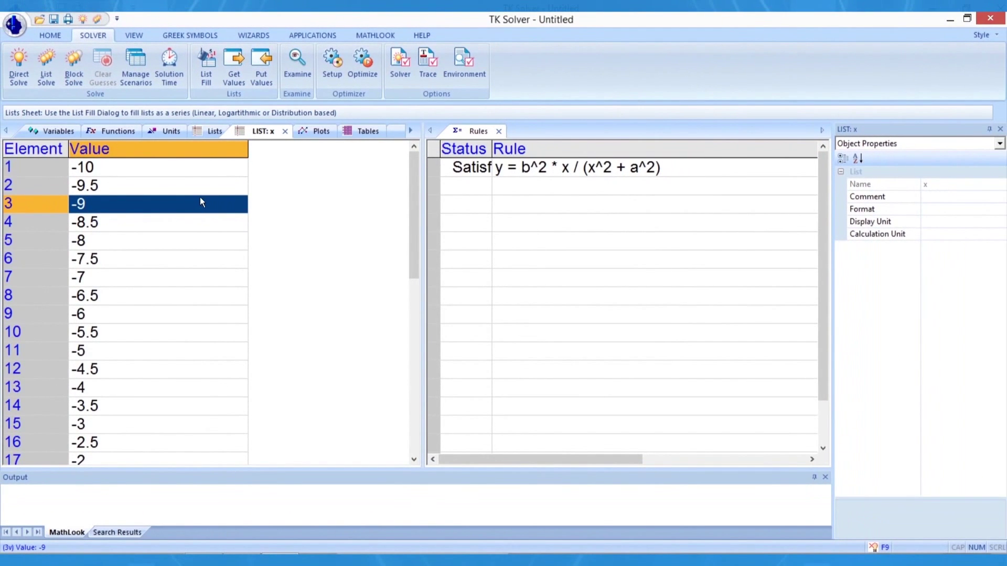
Scroll through x's values, then return to the Lists sheet showing x with 41 elements.
scroll(194, 198, "down", 3)
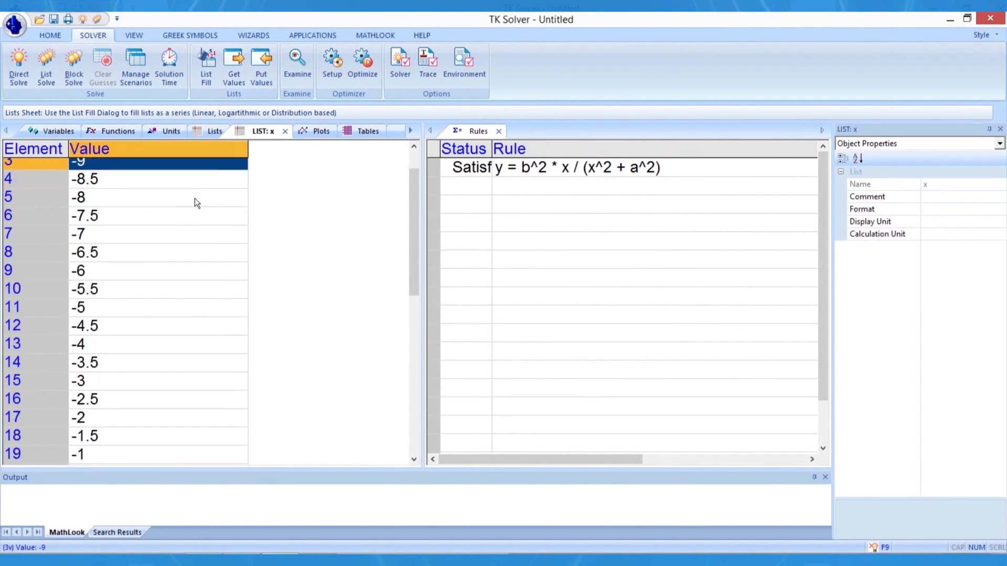
scroll(185, 231, "down", 5)
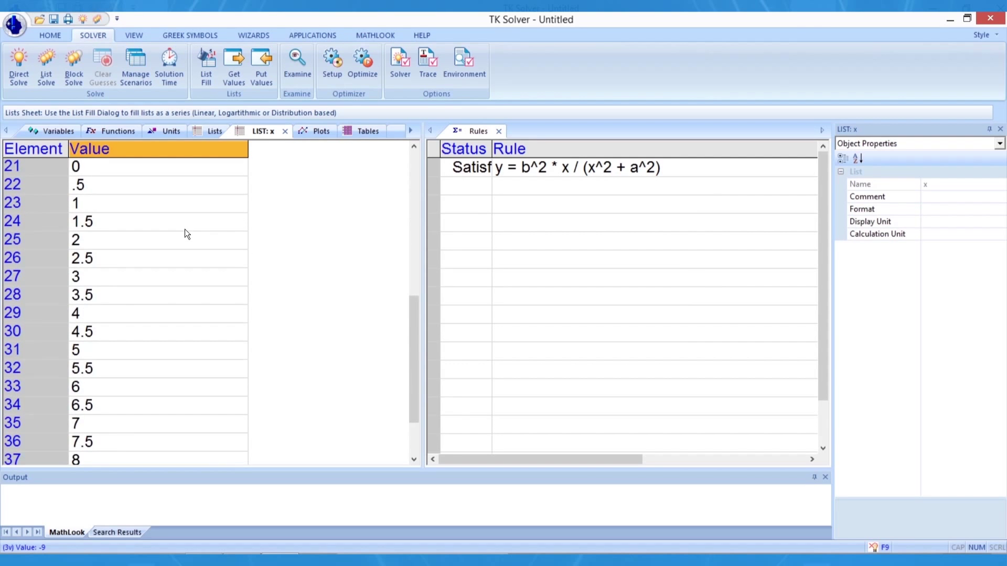
scroll(185, 234, "up", 7)
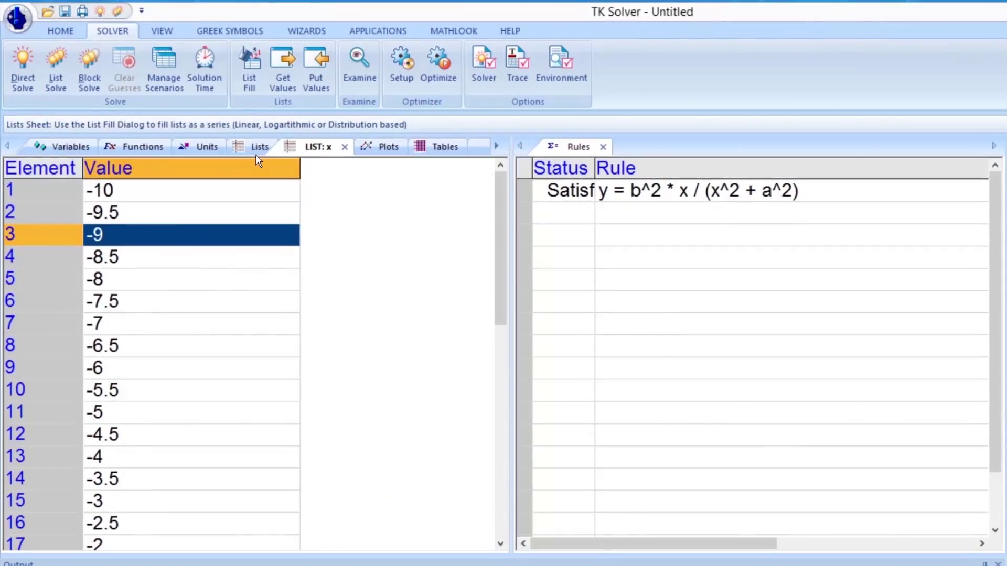
left_click(224, 140)
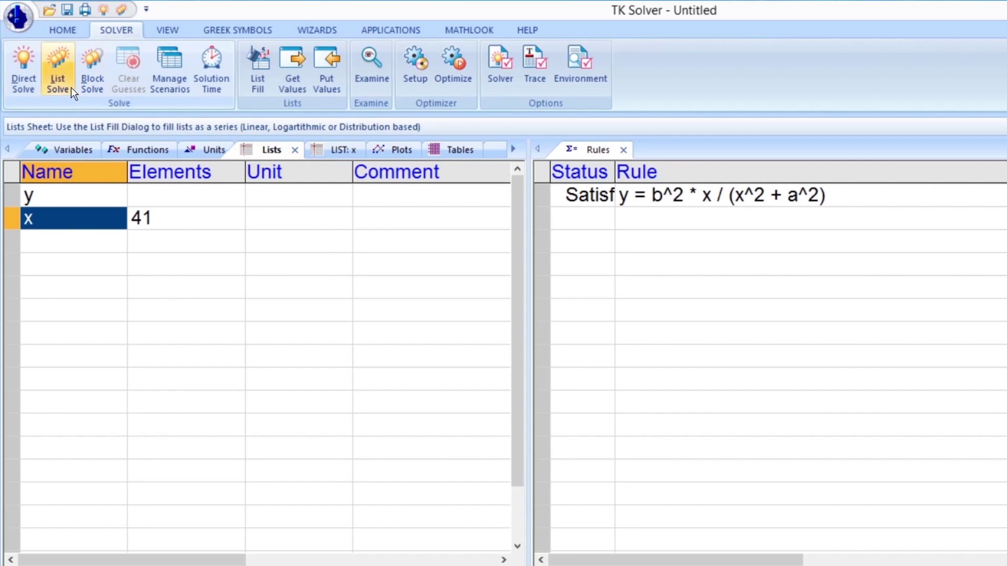
Run List Solve, then display and scroll through y's 41 computed values.
left_click(68, 74)
left_click(83, 202)
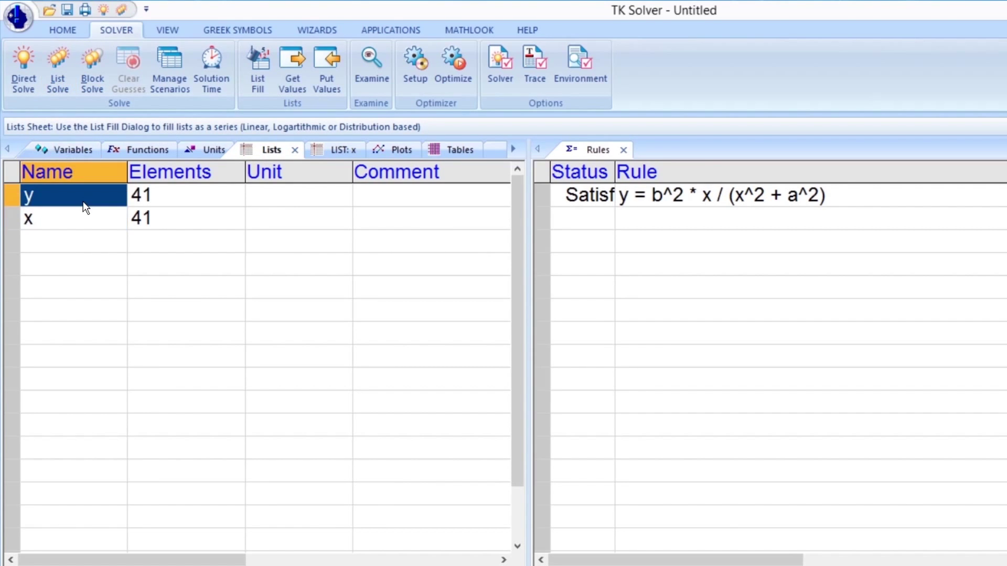
right_click(86, 207)
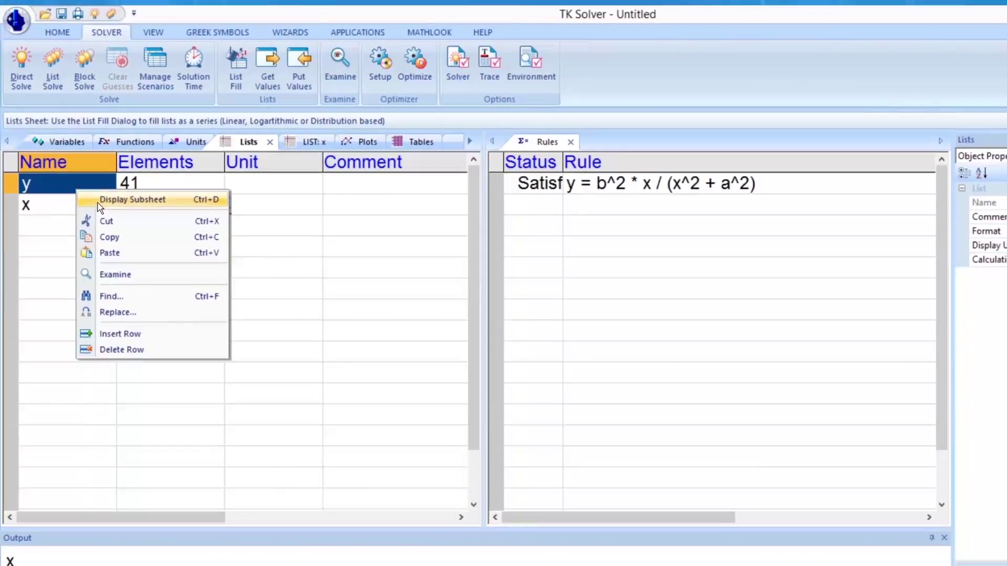
left_click(136, 219)
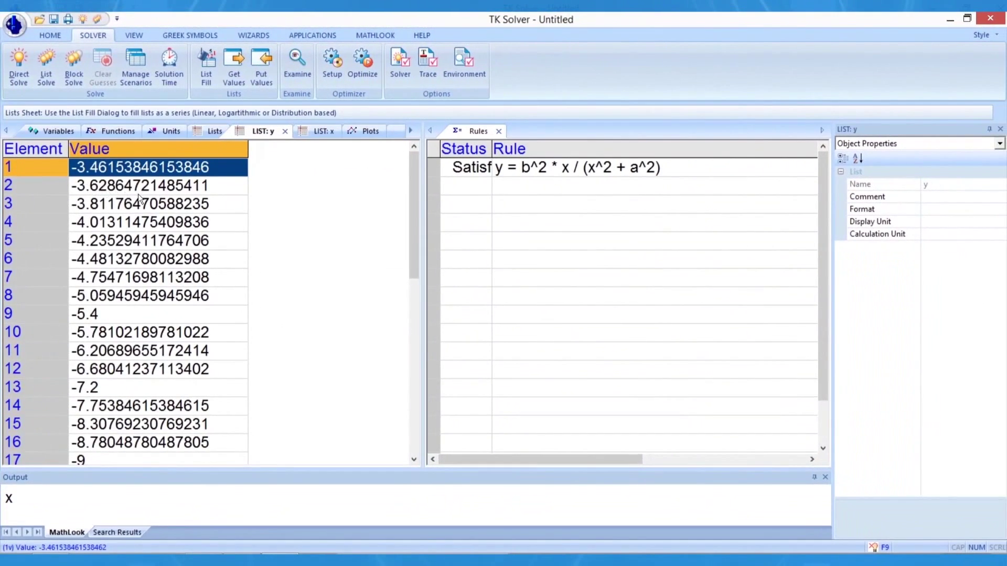
scroll(293, 265, "down", 7)
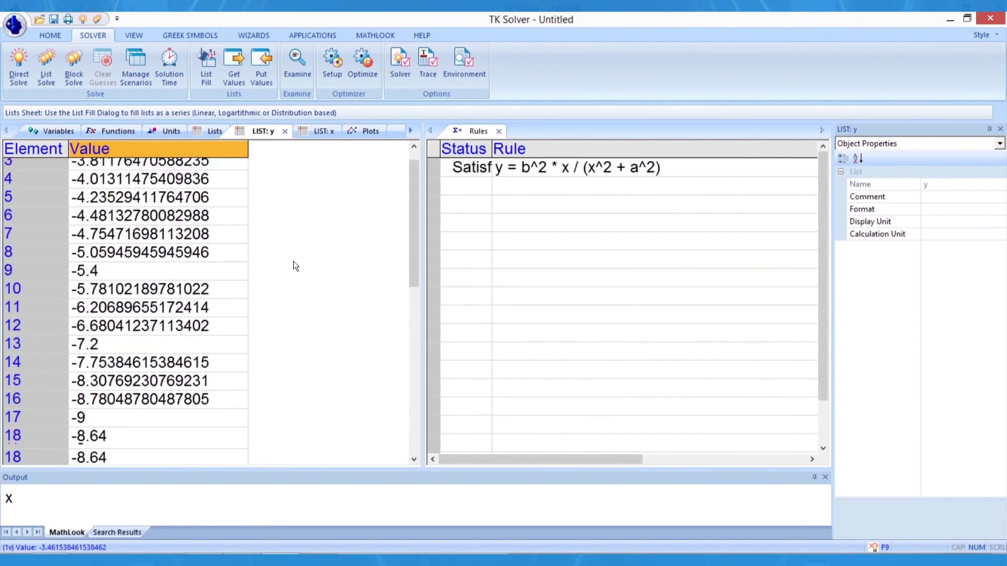
scroll(294, 265, "down", 1)
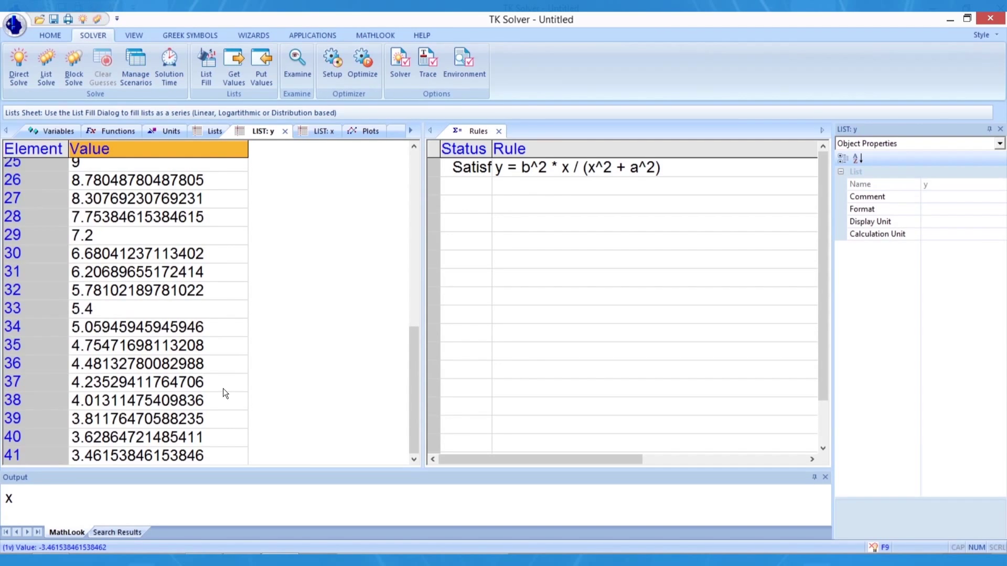
left_click(415, 131)
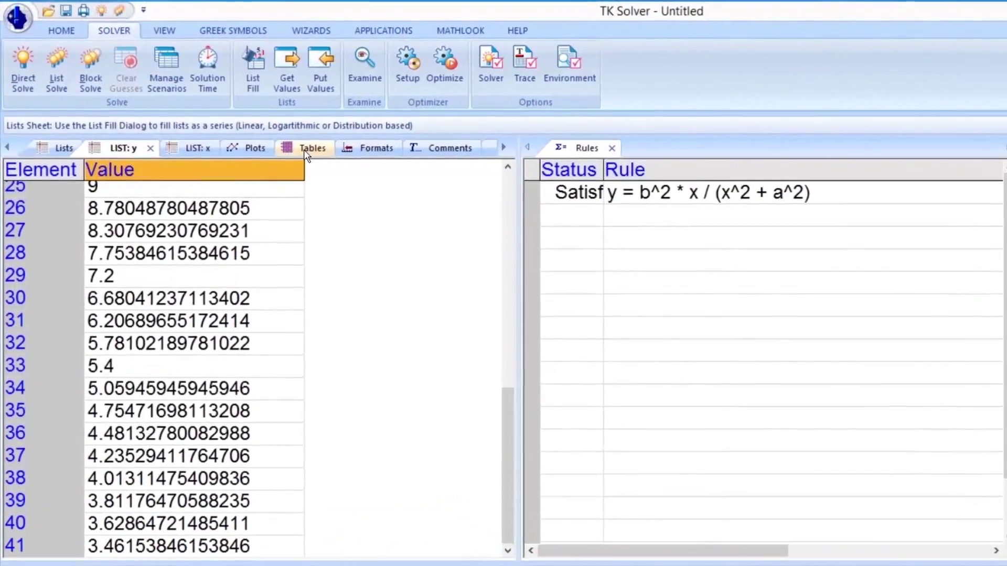
Add a new table named t1 in the Tables sheet.
left_click(305, 151)
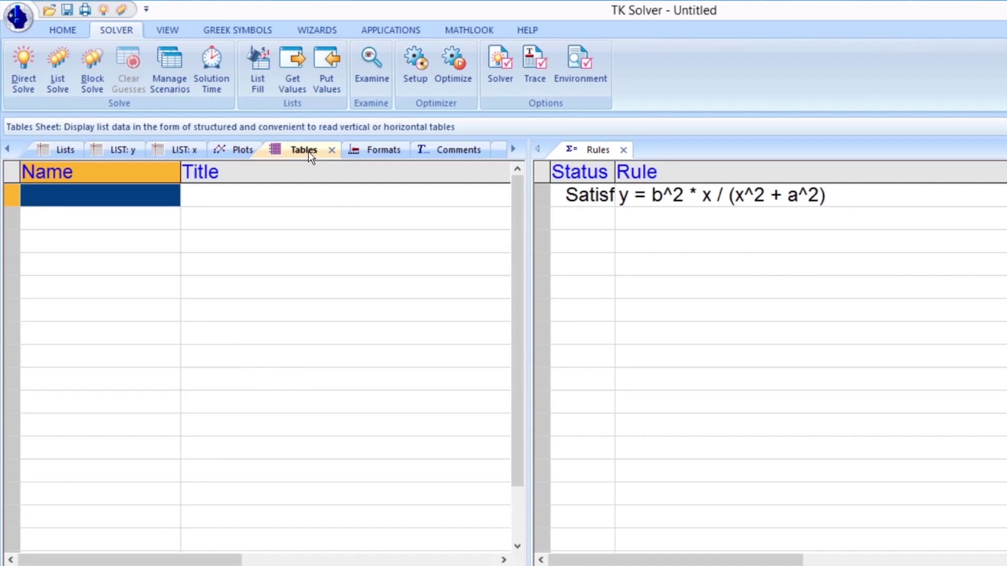
left_click(134, 199)
type("t1")
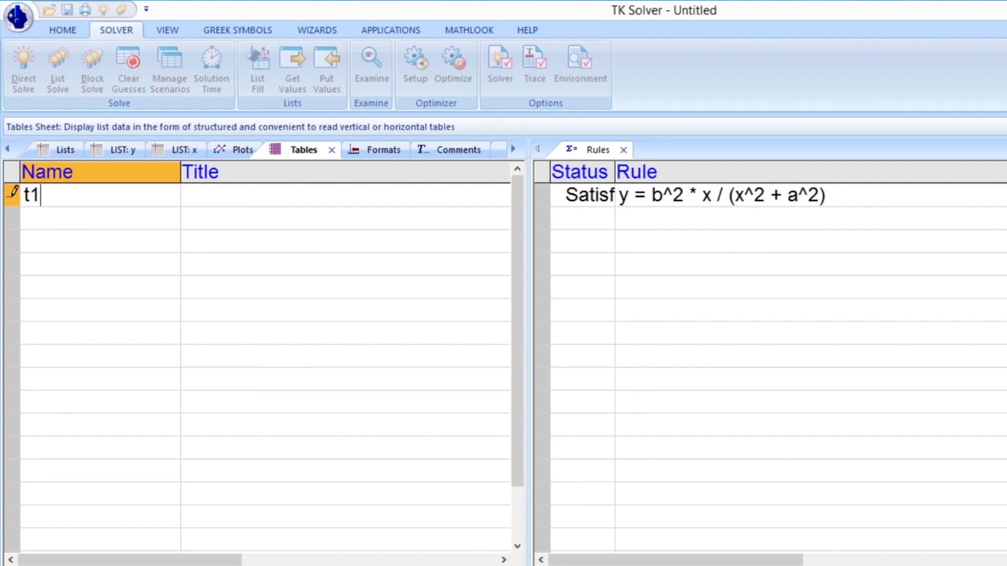
key("Return")
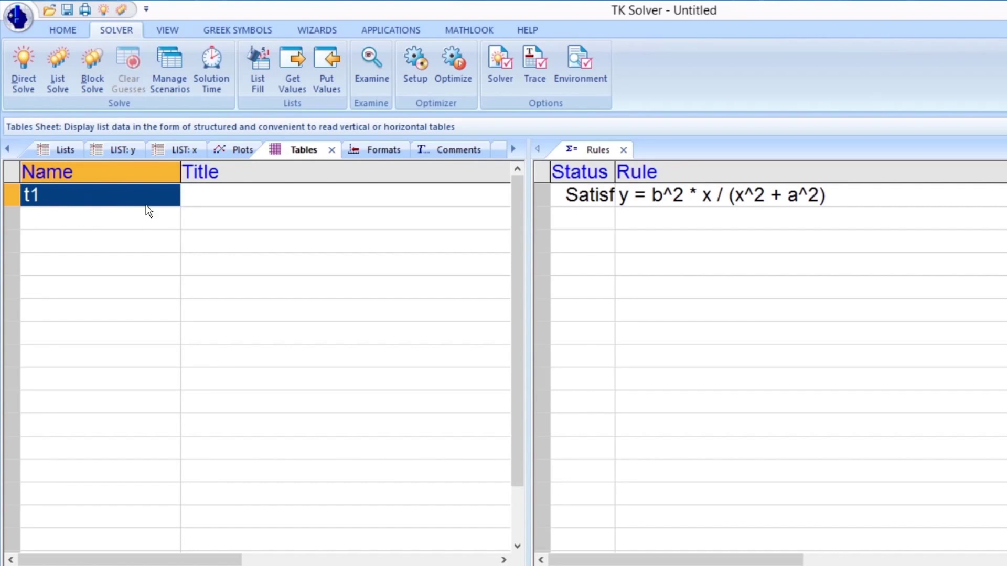
Copy the rule y = b^2 * x / (x^2 + a^2) into t1's Title cell.
left_click(700, 199)
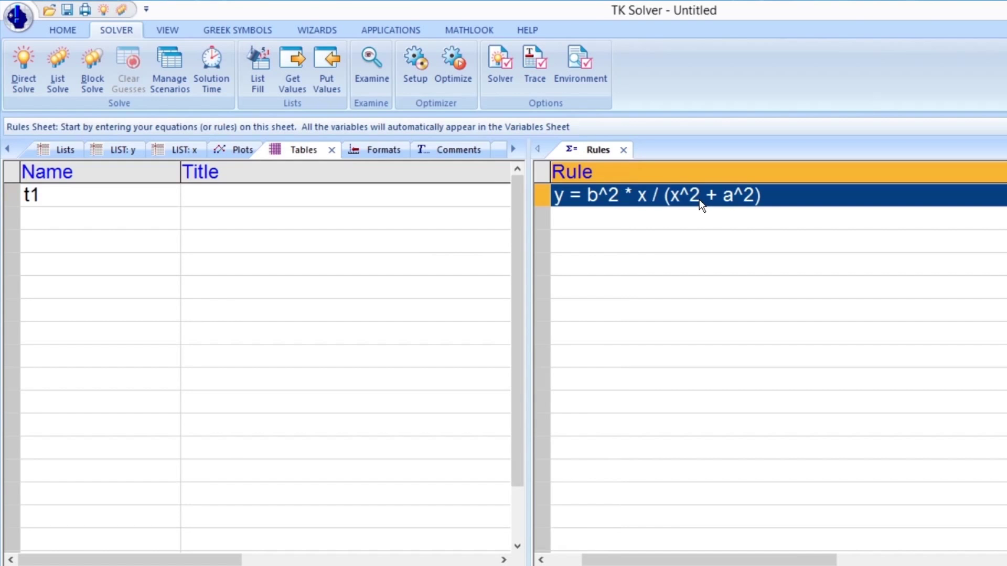
left_click(63, 30)
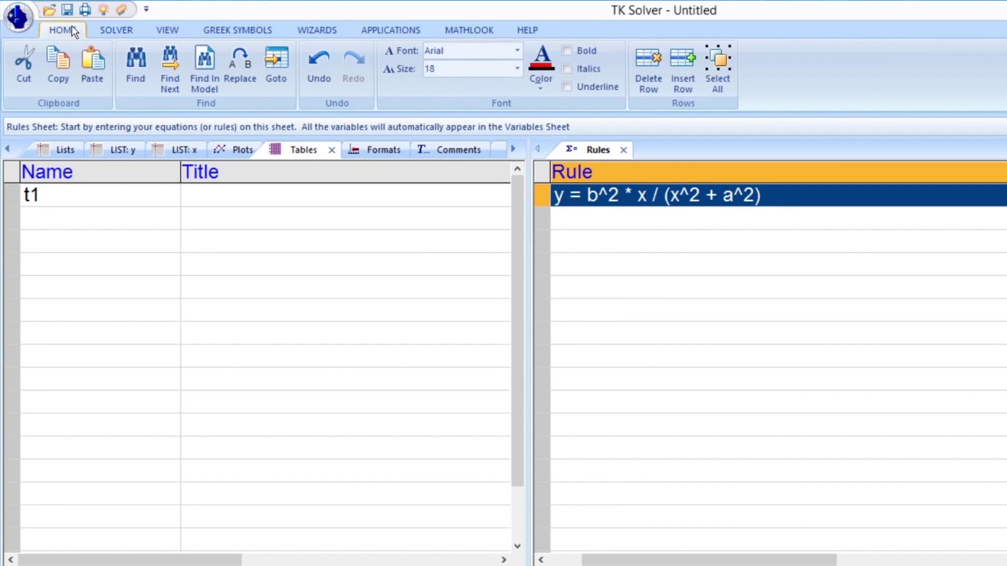
left_click(58, 71)
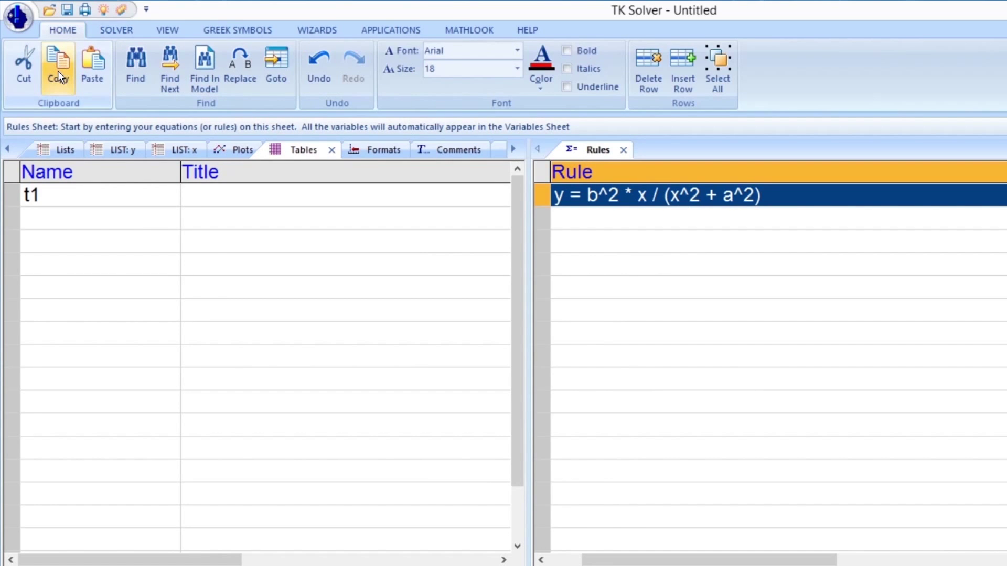
left_click(218, 202)
left_click(89, 69)
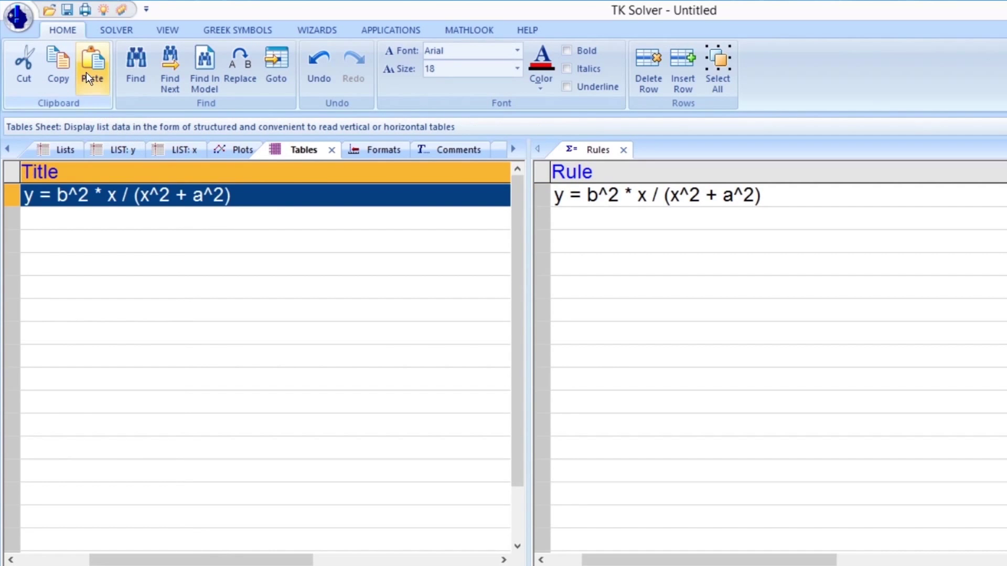
left_click_drag(146, 559, 28, 536)
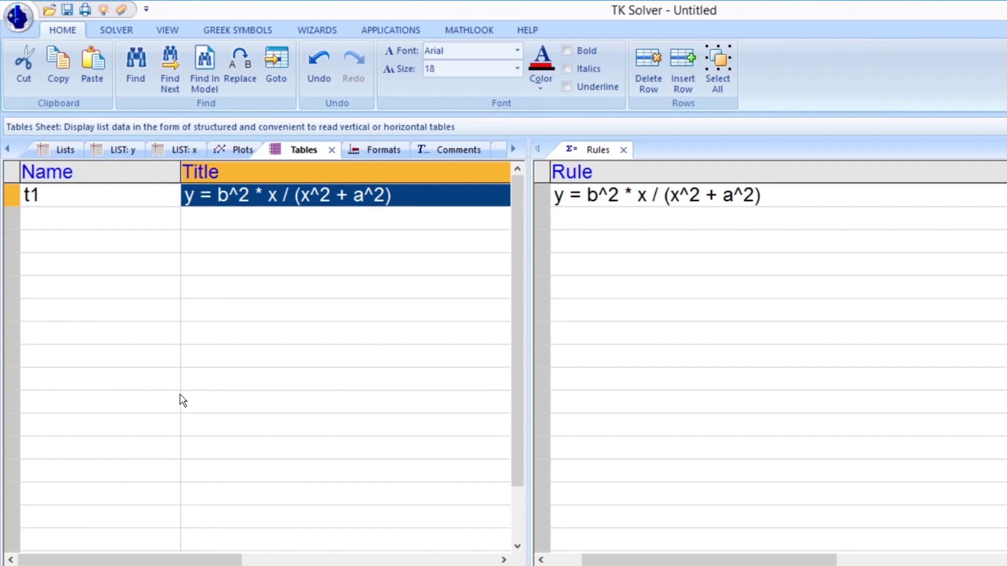
Display the empty column-definition subsheet of table t1.
right_click(424, 198)
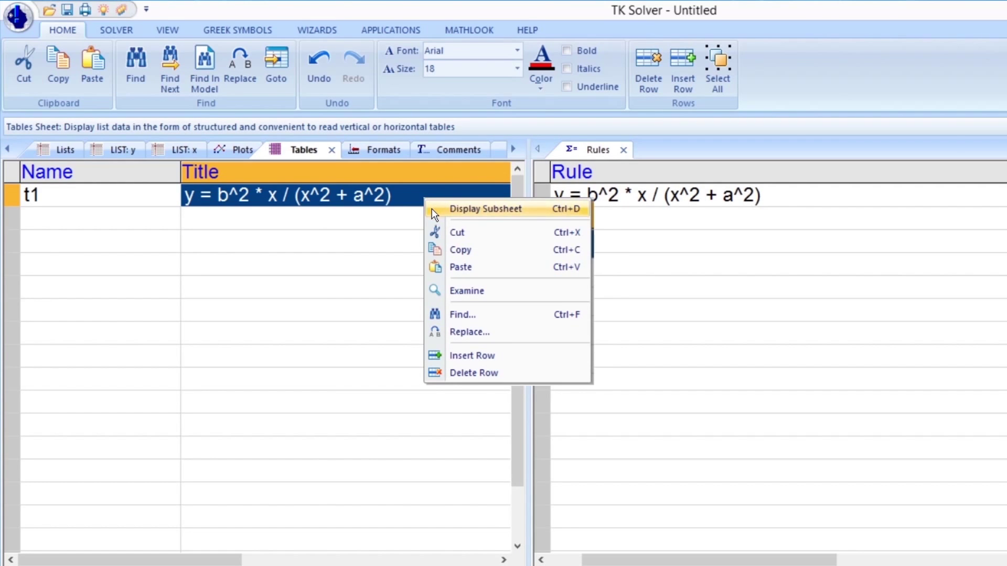
left_click(433, 209)
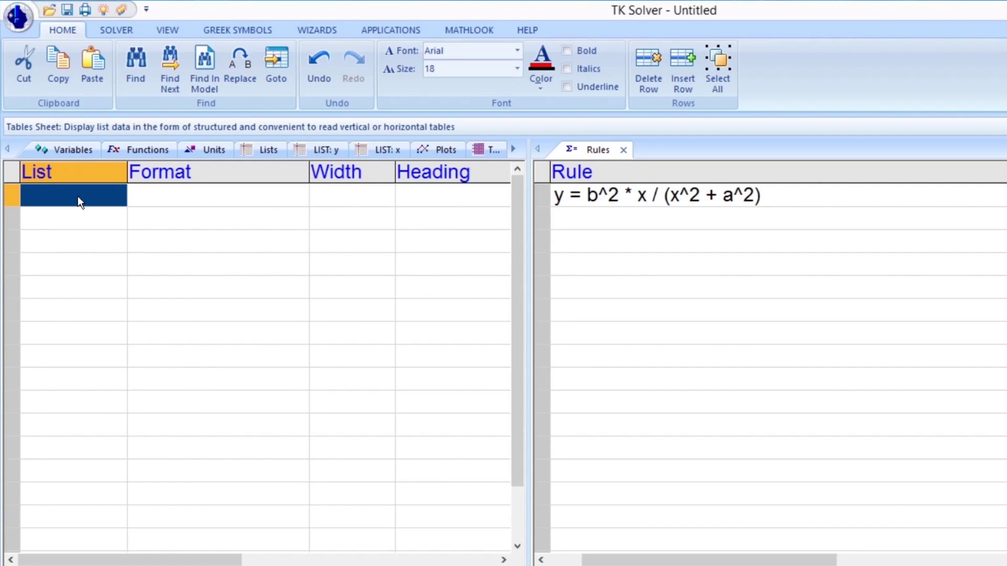
Enter x and y as the two lists in table t1's List column.
type("x")
key("Return")
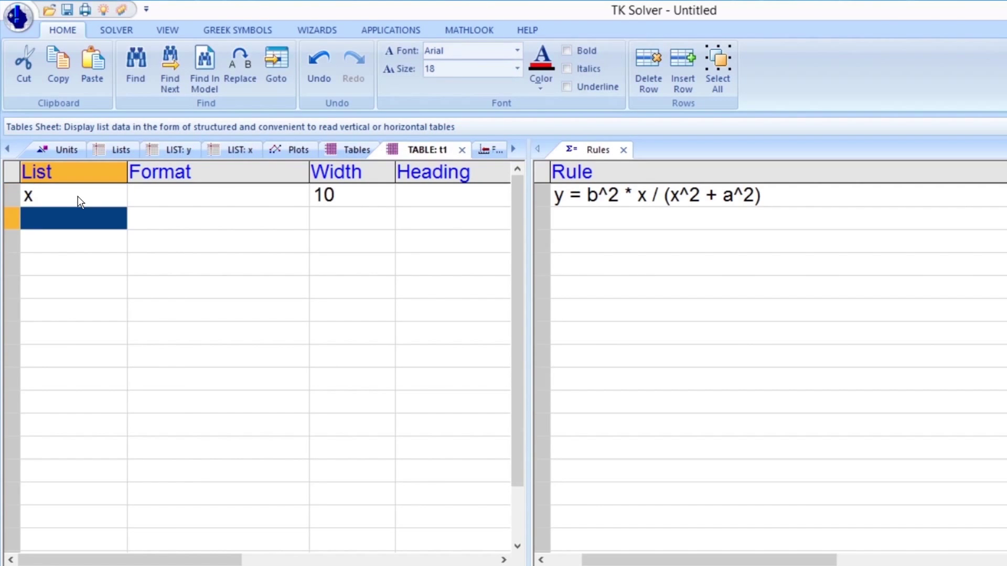
type("y")
key("Return")
left_click(378, 202)
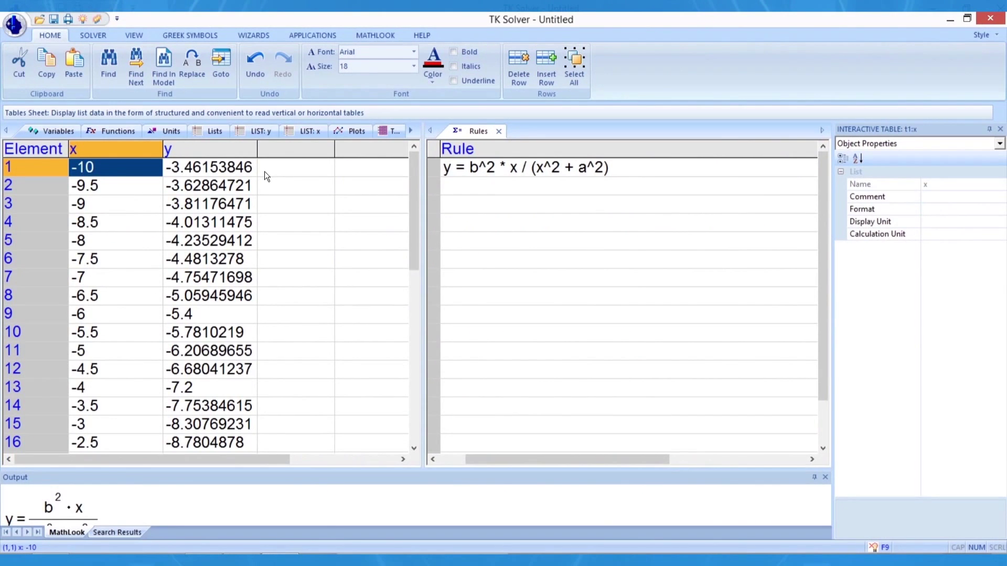
Scroll through table t1's x and y values, then dock the Tables sheet beside Rules.
scroll(266, 184, "down", 5)
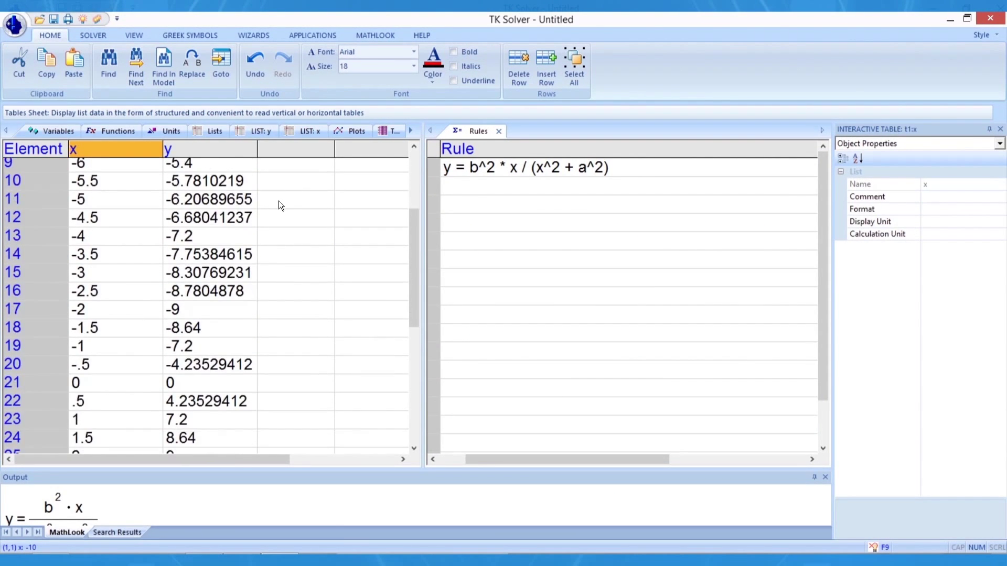
scroll(286, 215, "down", 3)
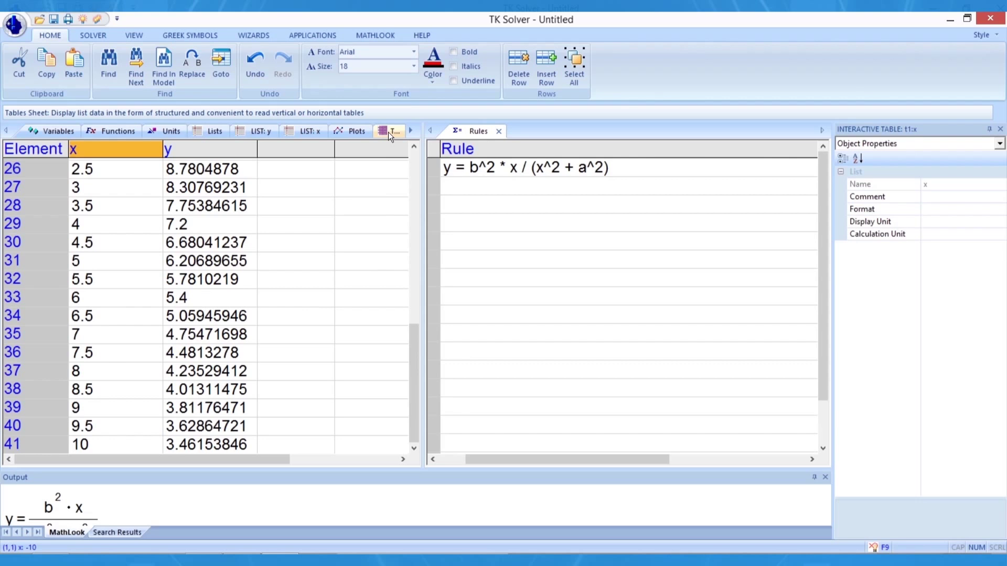
left_click_drag(388, 131, 561, 135)
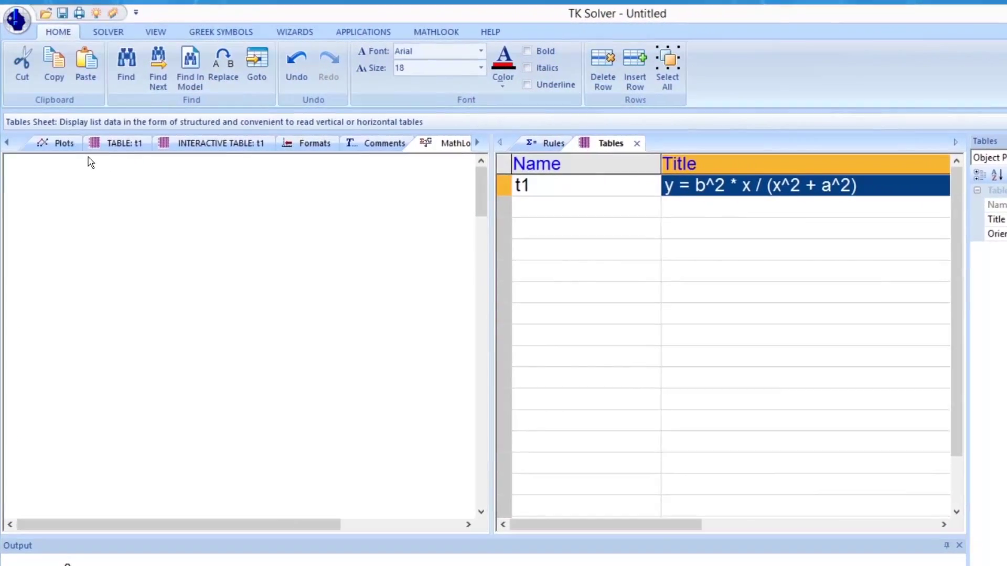
Add a new plot named p1 on the Plots sheet.
left_click(52, 151)
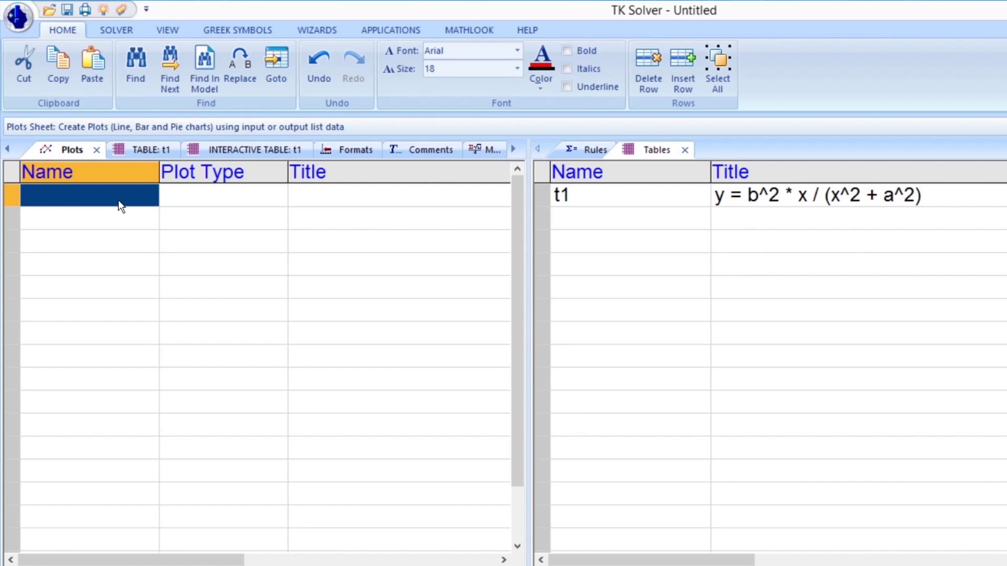
type("p1")
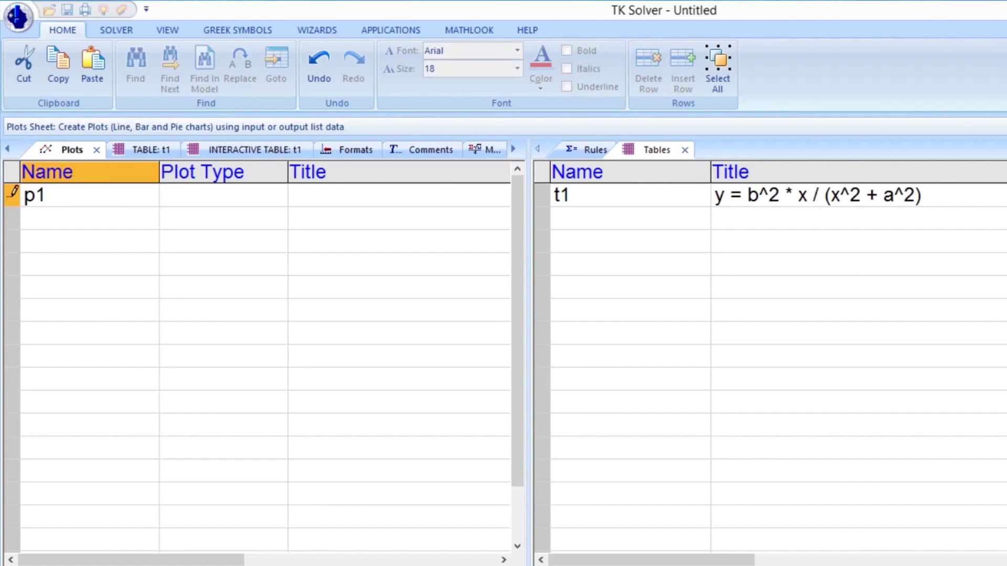
key("Return")
Set p1's type to Line chart and paste the rule as its title.
left_click(181, 197)
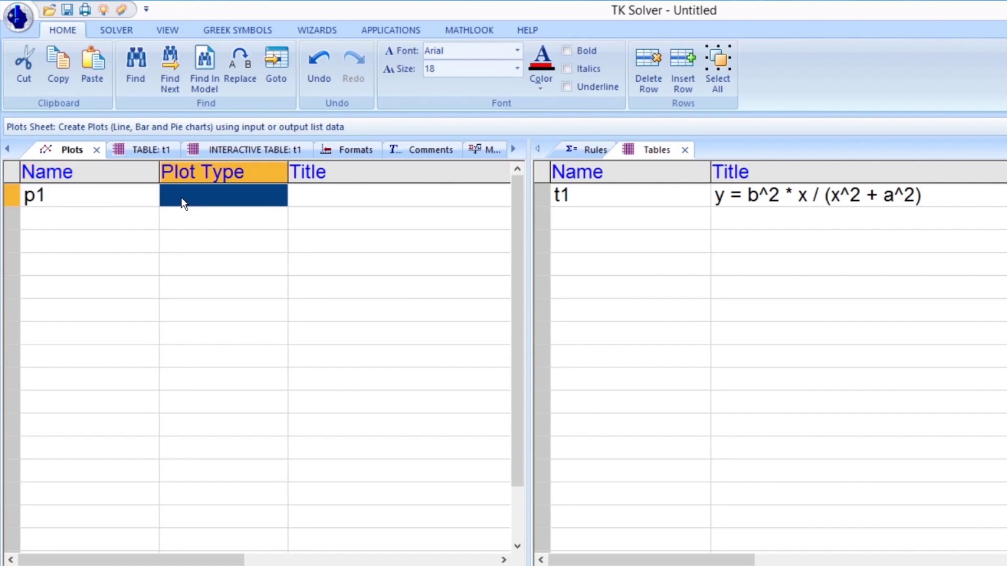
left_click(184, 197)
left_click(193, 222)
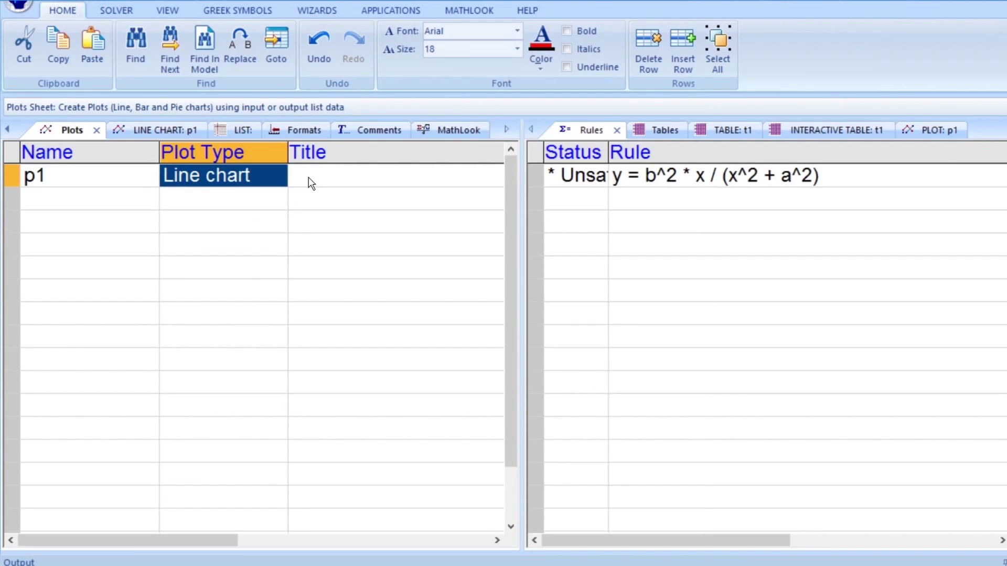
left_click(308, 197)
key("ctrl+v")
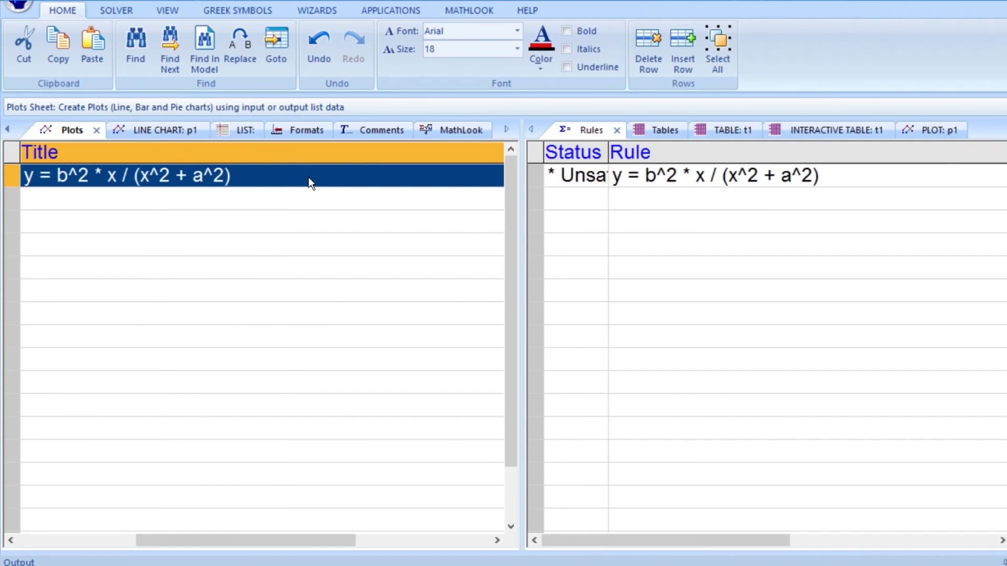
left_click_drag(303, 533, 96, 538)
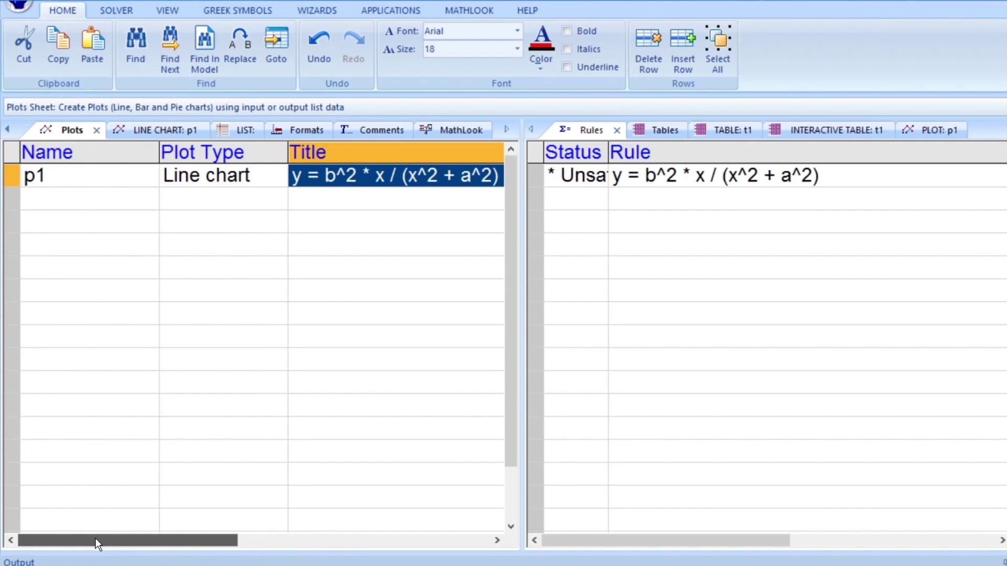
In plot p1's subsheet, plot list x on the X-Axis against list y on the Y-Axis.
right_click(355, 177)
left_click(373, 185)
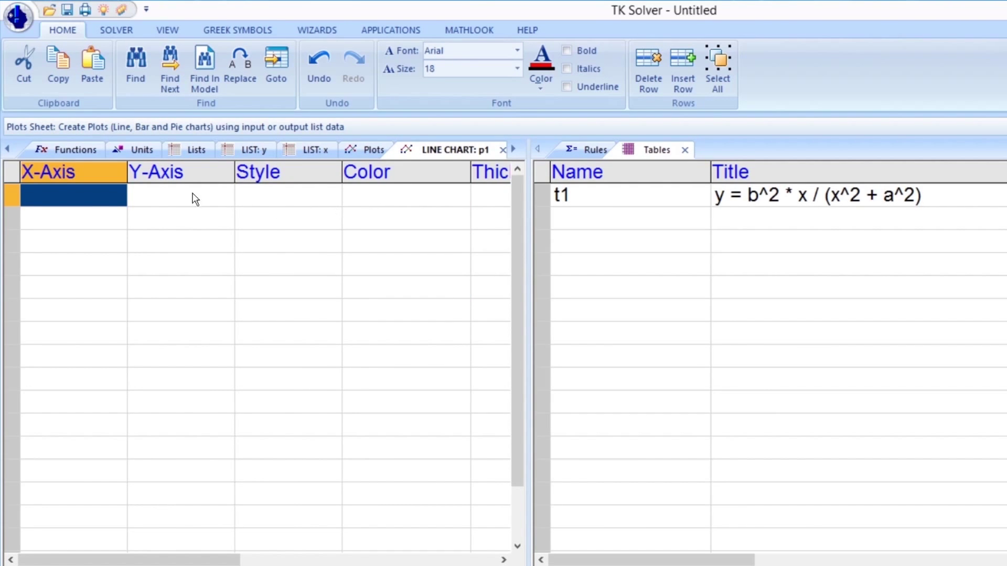
type("x")
key("Return")
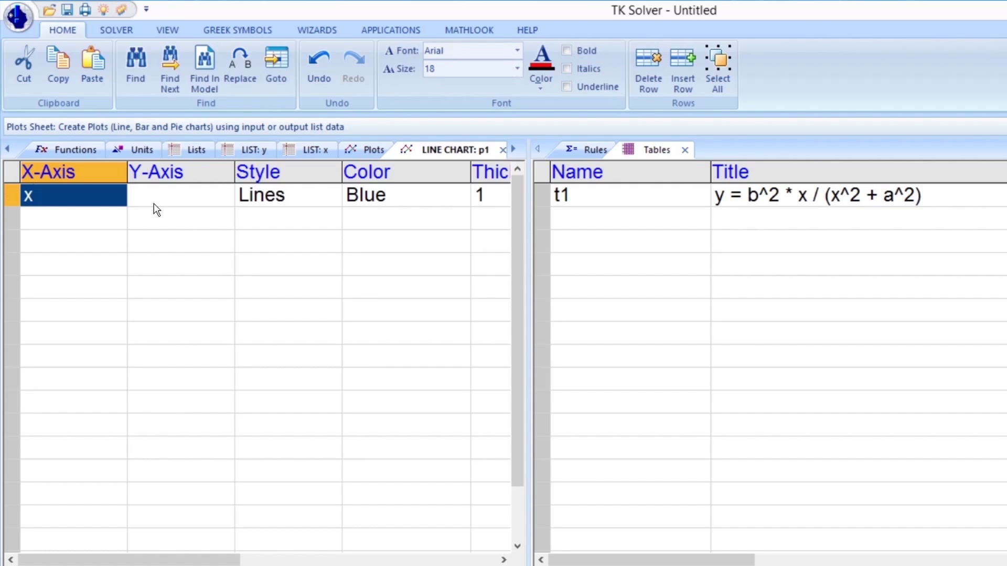
left_click(156, 210)
type("y")
key("Return")
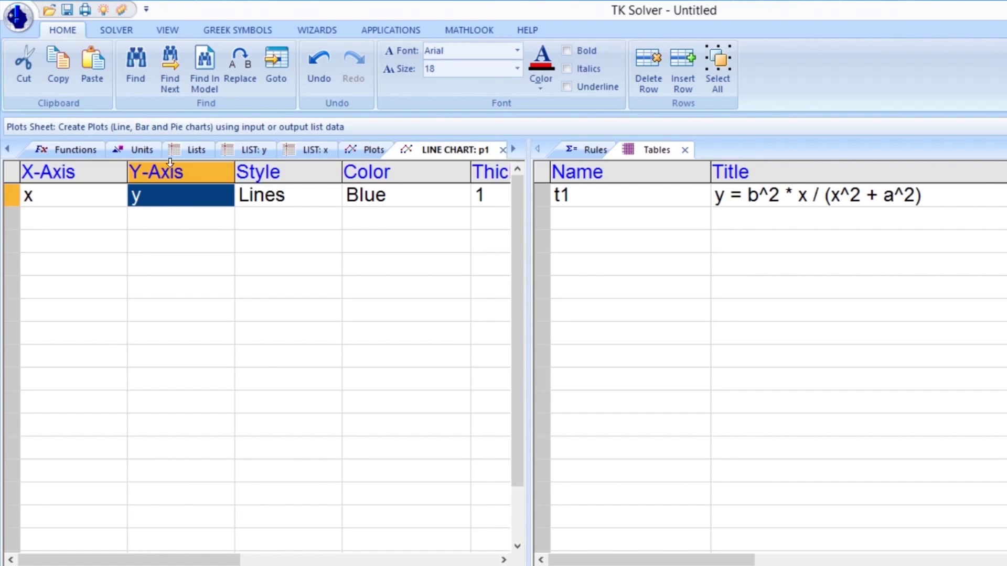
Display plot p1 as a chart and dock it beside the Tables sheet.
left_click(173, 36)
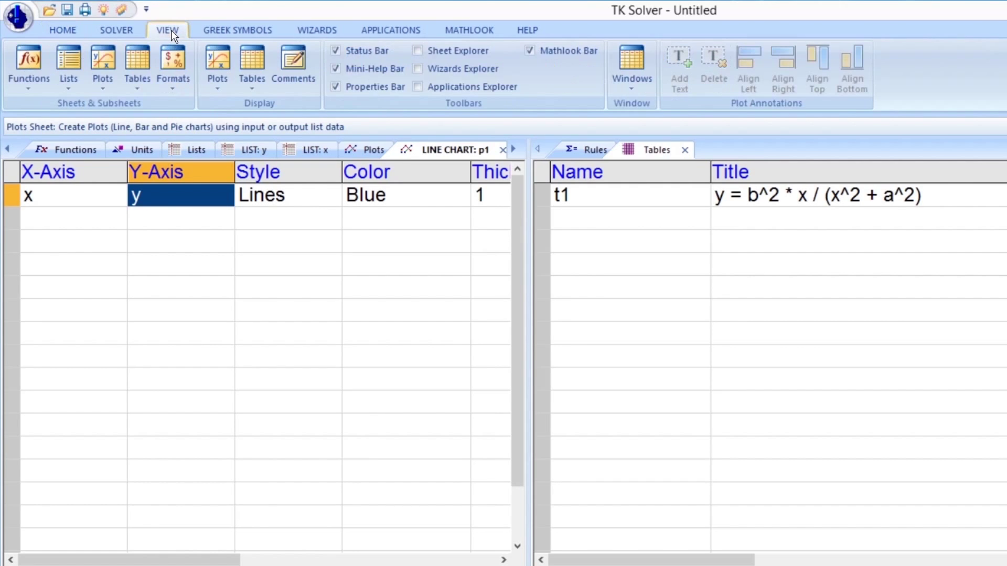
left_click(229, 86)
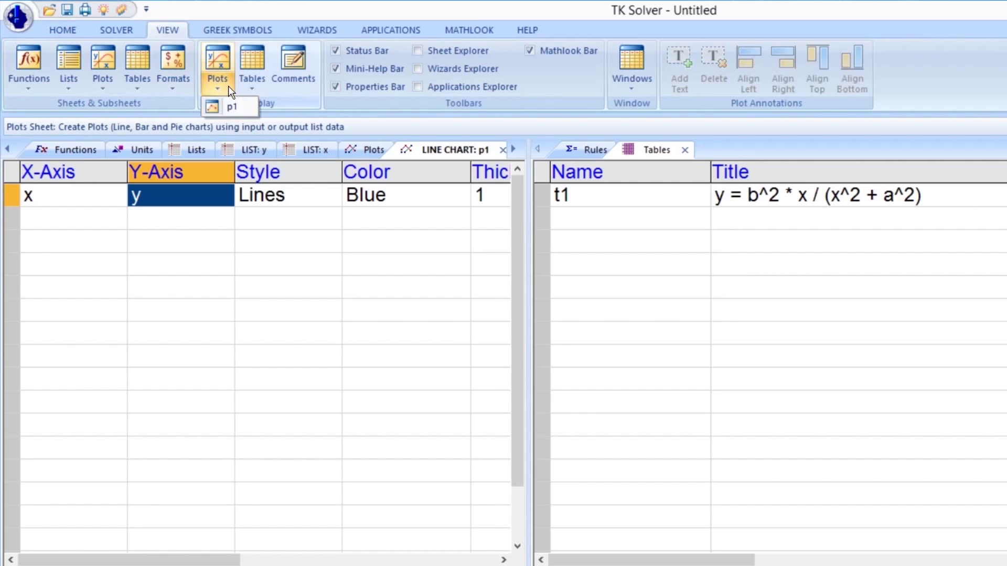
left_click(243, 109)
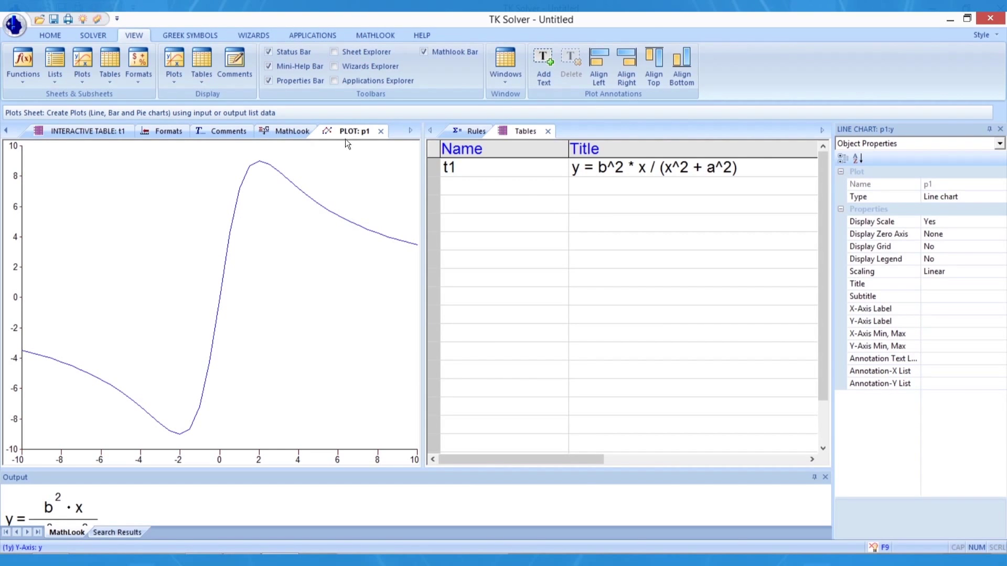
left_click_drag(345, 140, 578, 131)
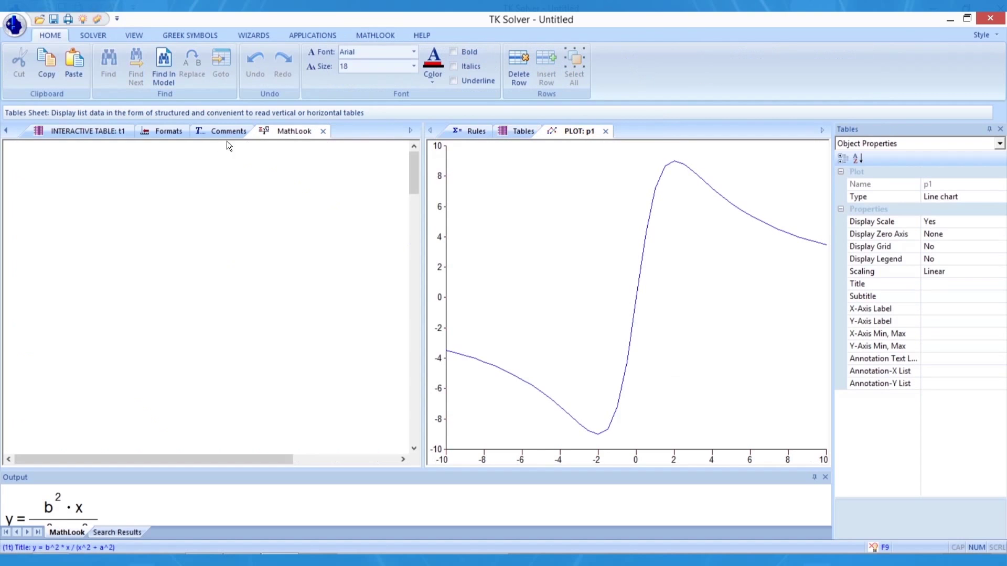
Scroll the left pane's sheet tabs and switch to the Plots sheet.
left_click(6, 131)
left_click(5, 130)
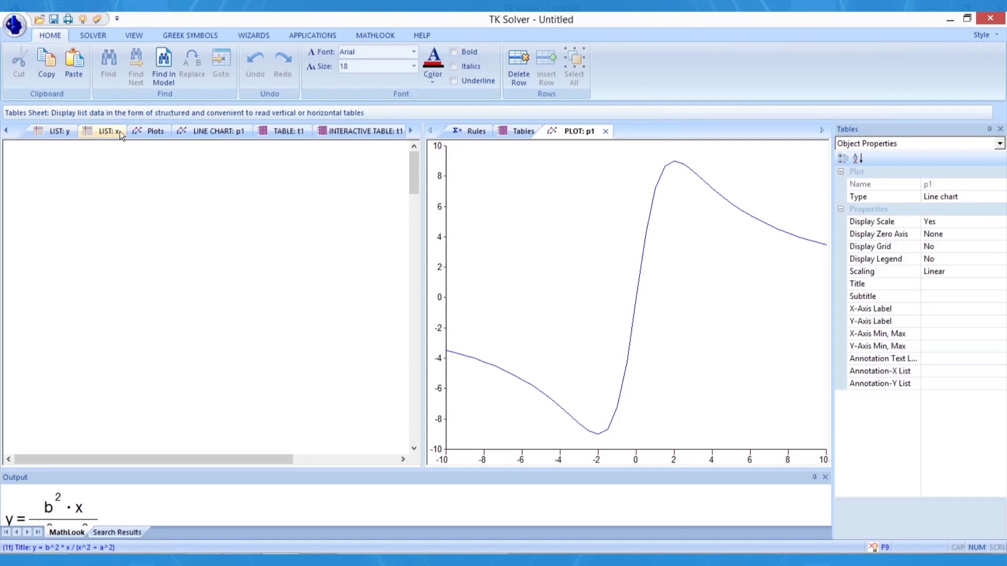
left_click(152, 131)
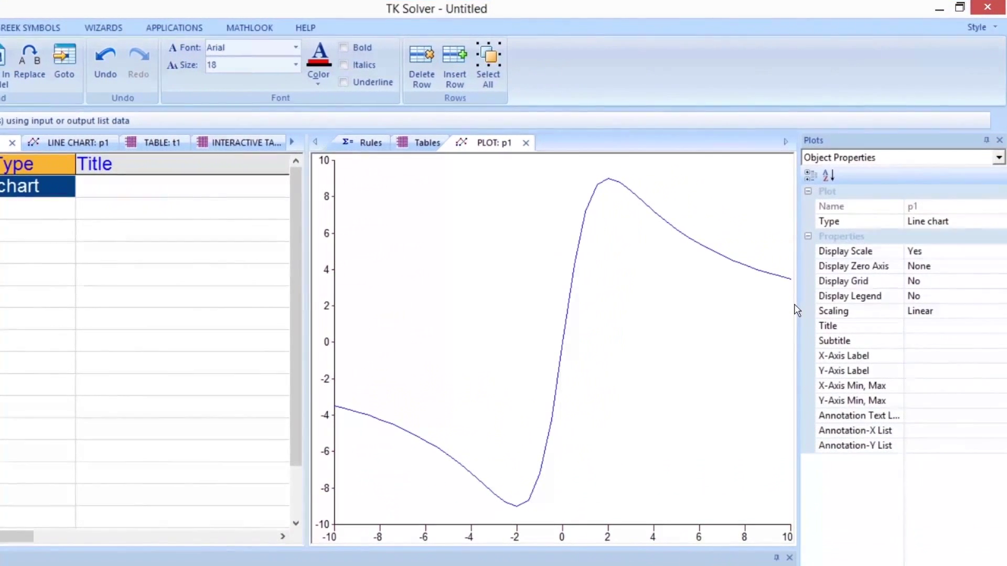
Widen the plot properties panel and set Display Zero Axis to Both.
left_click_drag(797, 308, 788, 306)
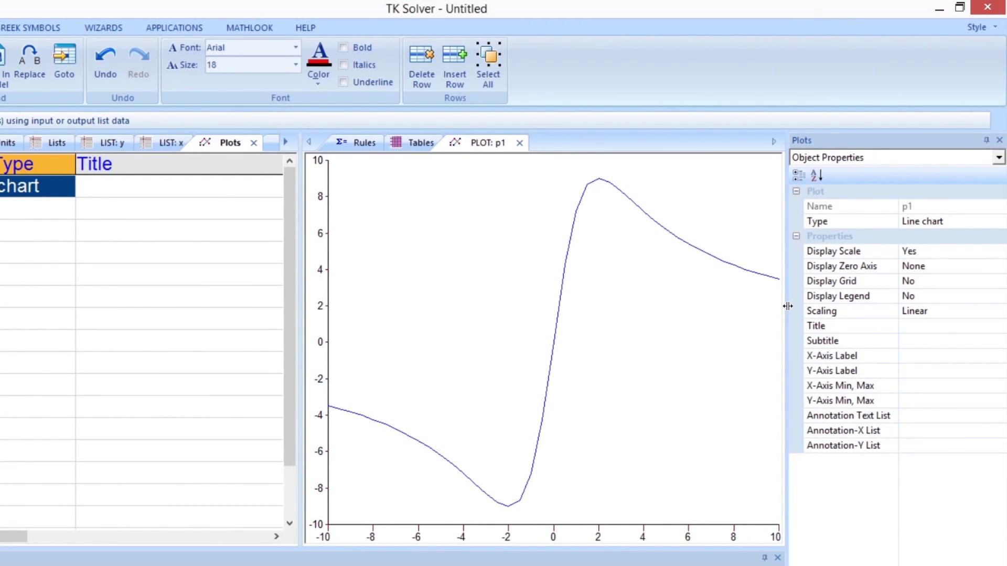
left_click(952, 266)
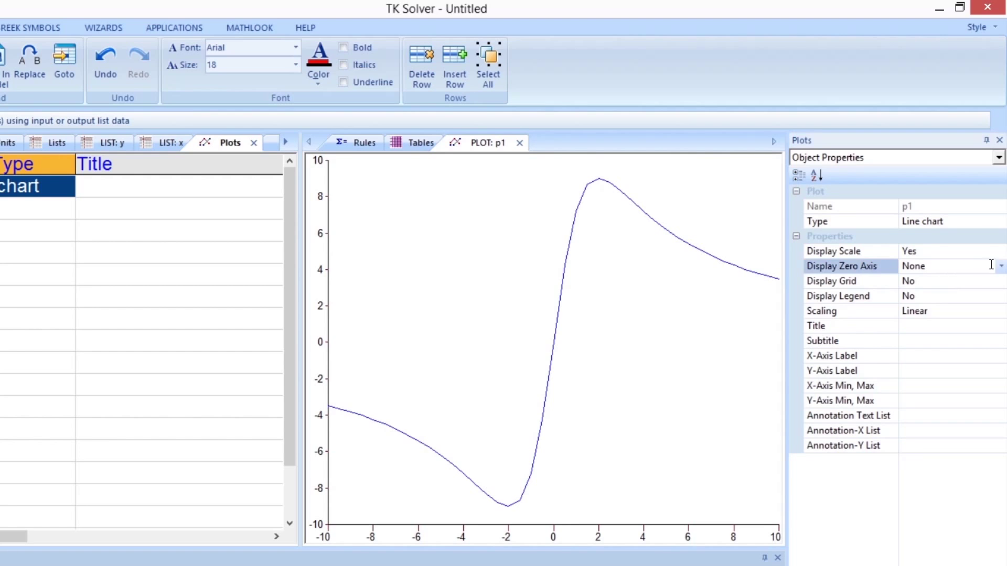
left_click(1001, 265)
left_click(930, 315)
Set p1's subtitle to 'a=2, b=6', X-Axis Label to x and Y-Axis Label to y.
left_click(923, 340)
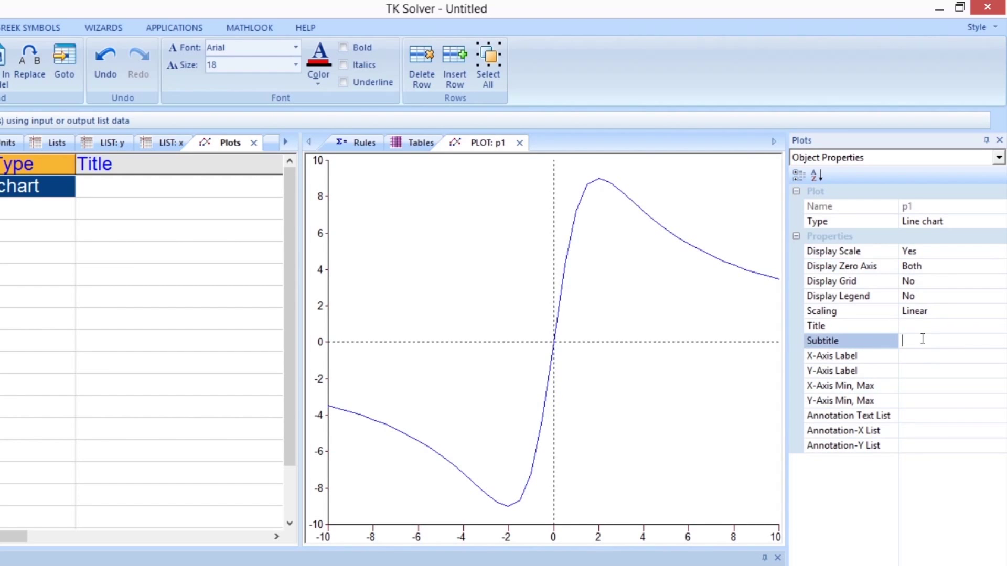
type("a=2, b=6")
key("Return")
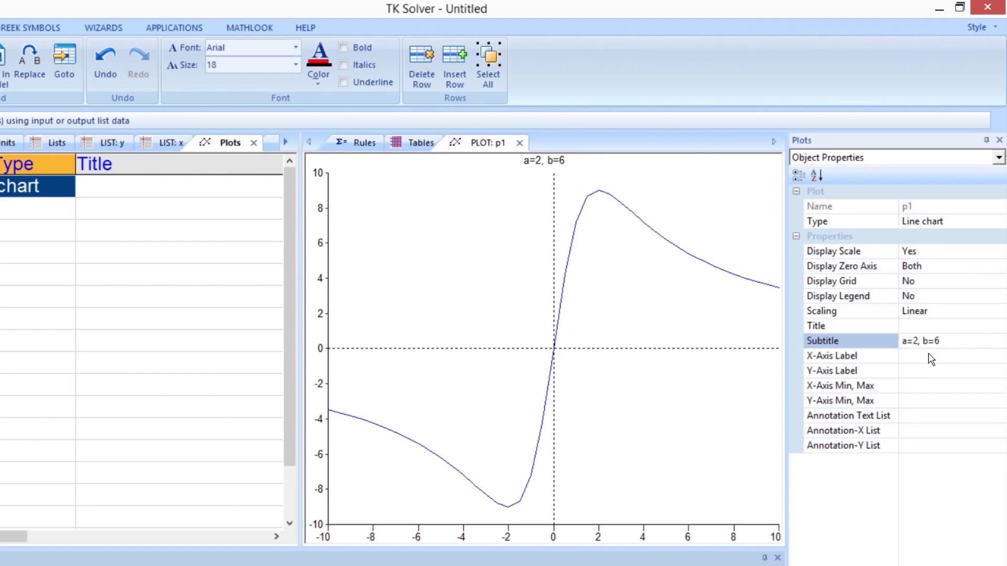
left_click(931, 357)
type("x")
left_click(920, 371)
type("y")
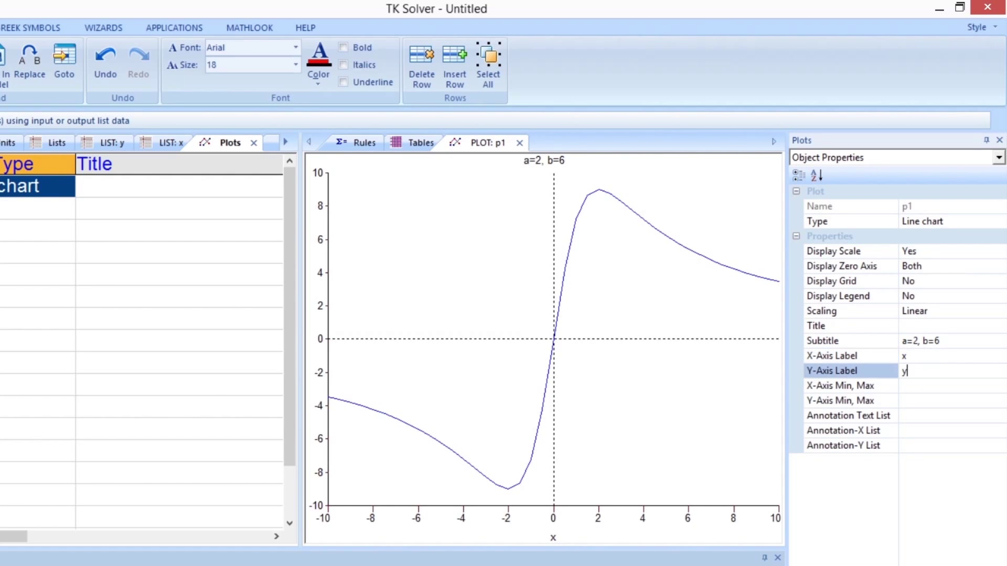
key("Return")
left_click(187, 394)
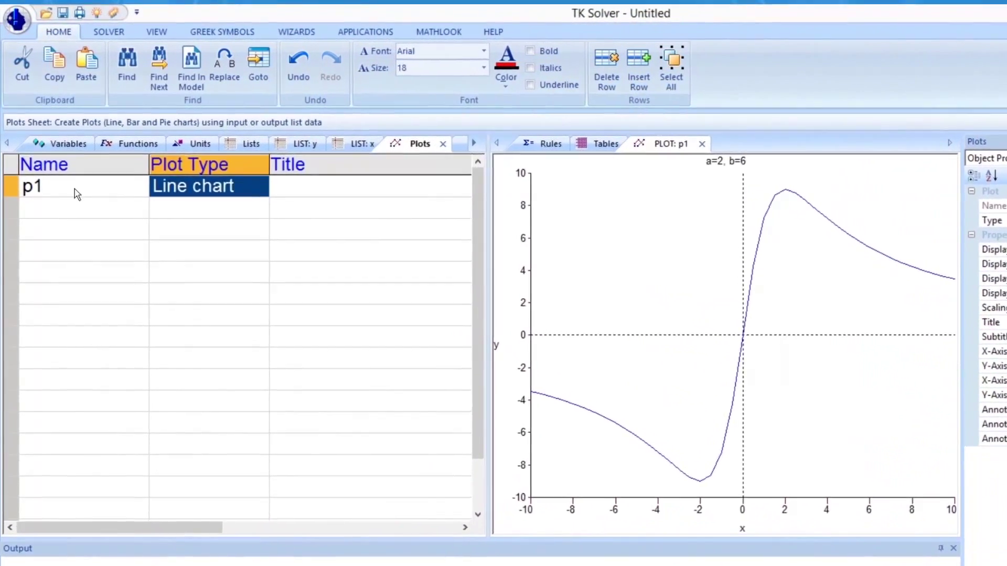
Set a to 3 on the Variables sheet and Direct Solve, giving y = 3.6.
left_click(73, 149)
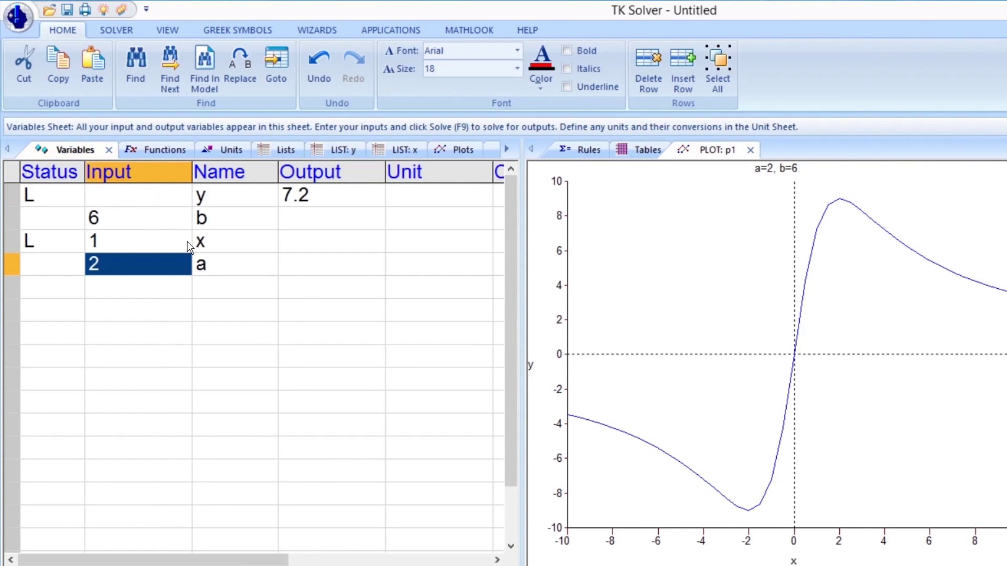
key("BackSpace")
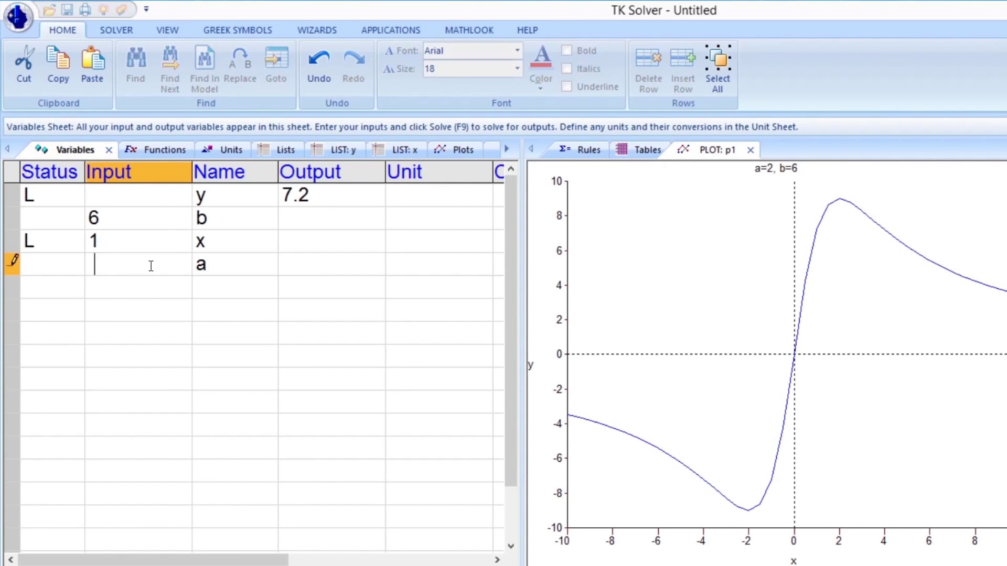
type("3")
key("Return")
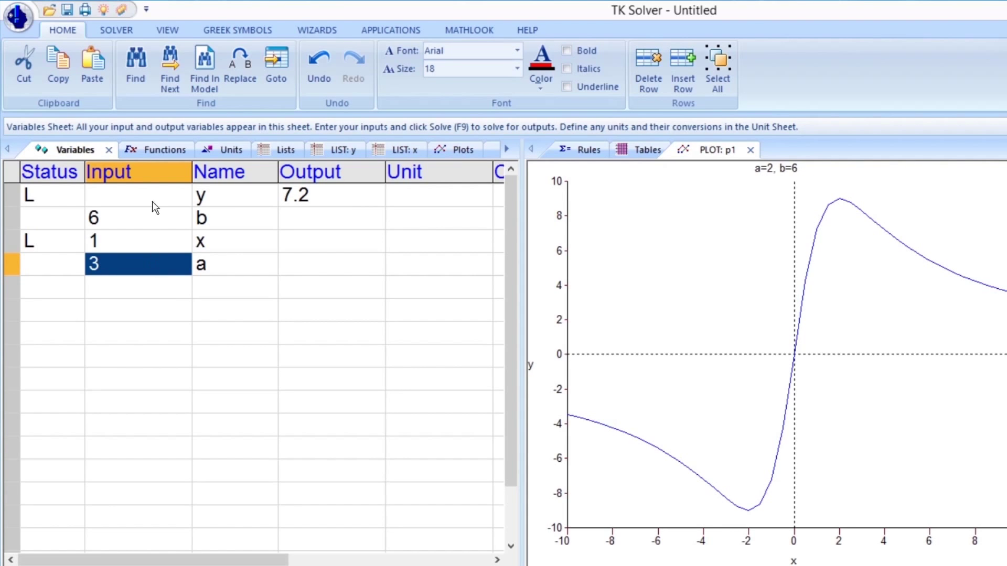
left_click(115, 30)
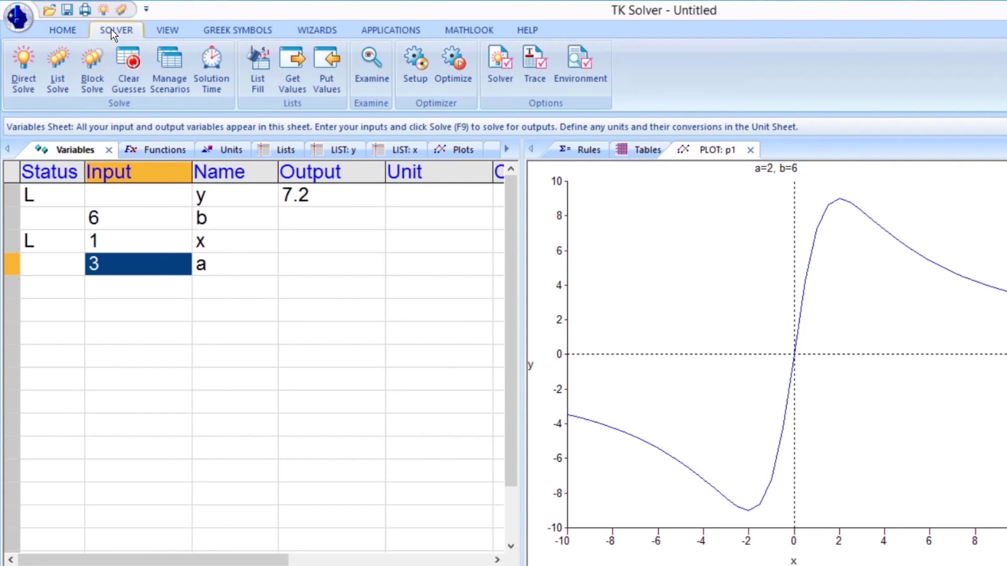
left_click(23, 76)
Rename list y to y1 and give it the comment 'a = 2'.
left_click(279, 152)
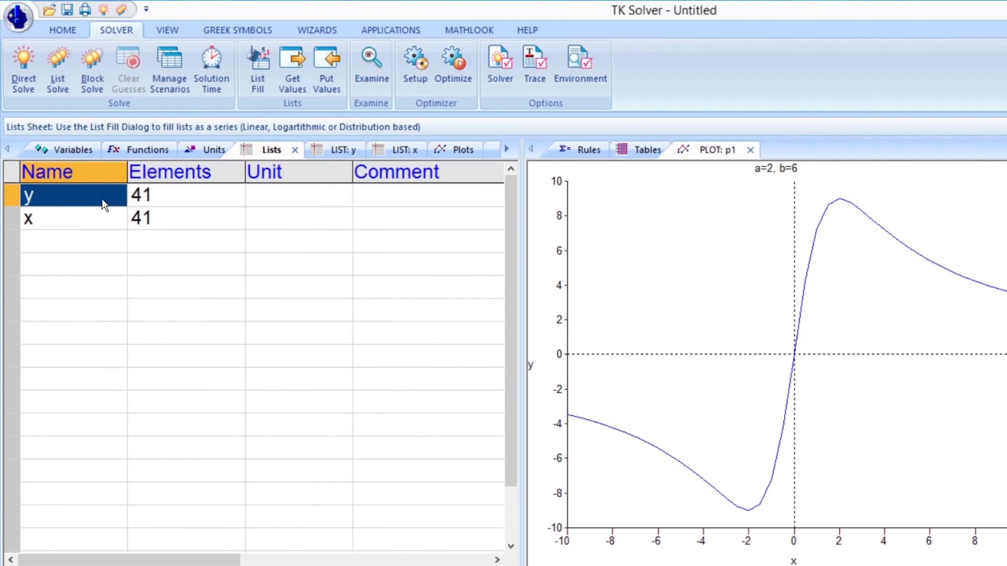
key("BackSpace")
type("y1")
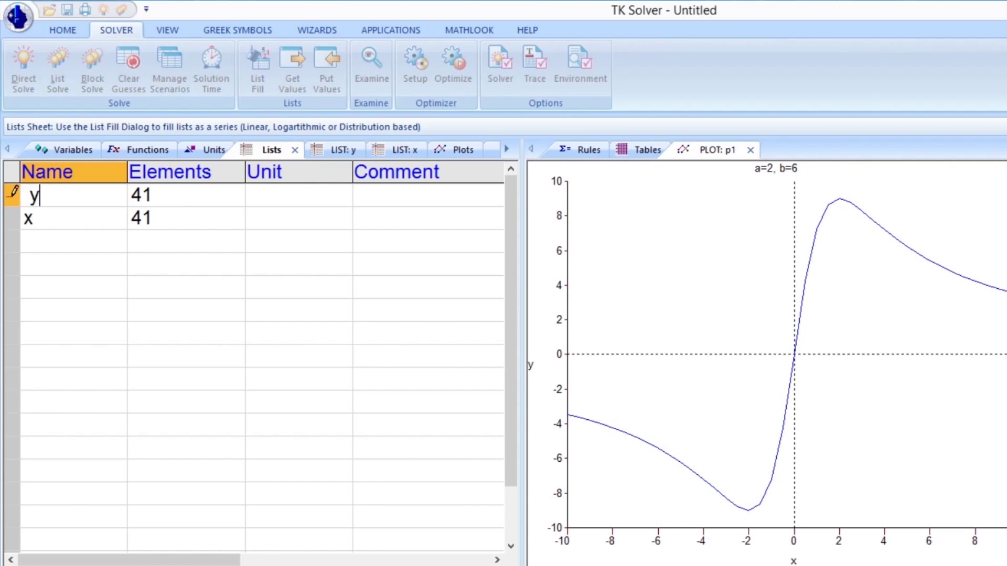
key("Return")
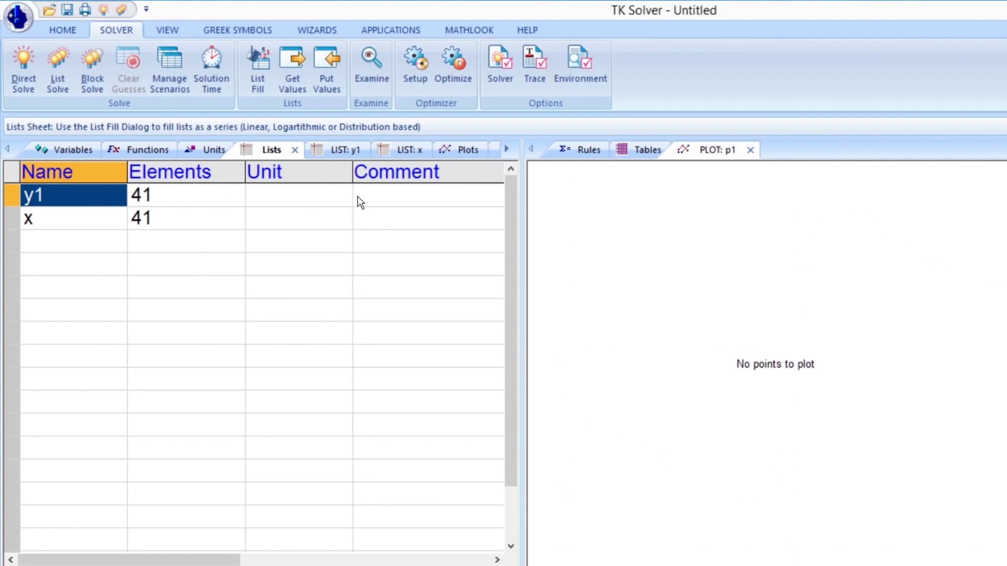
left_click(385, 196)
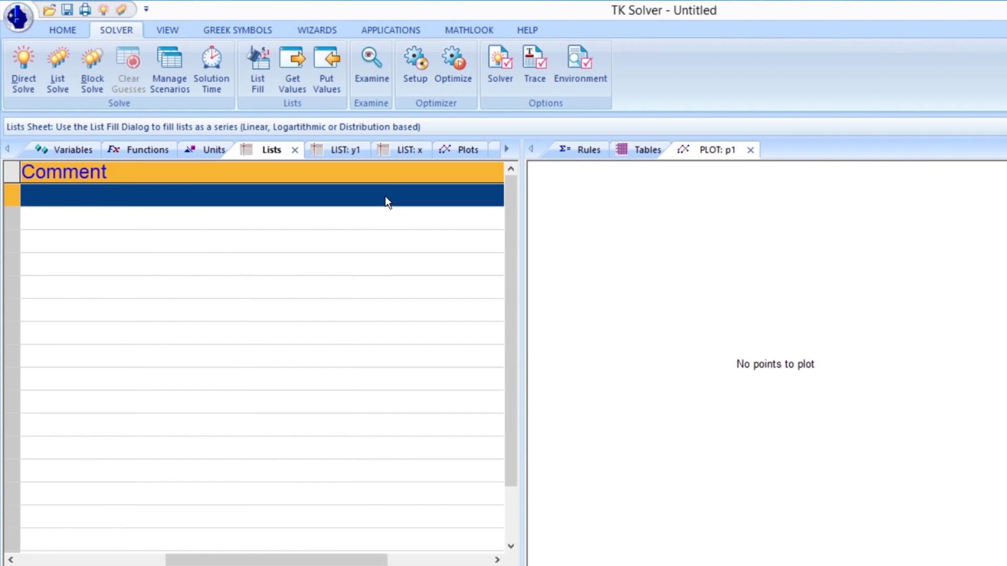
type("a = 2")
key("Return")
left_click_drag(183, 563, 34, 562)
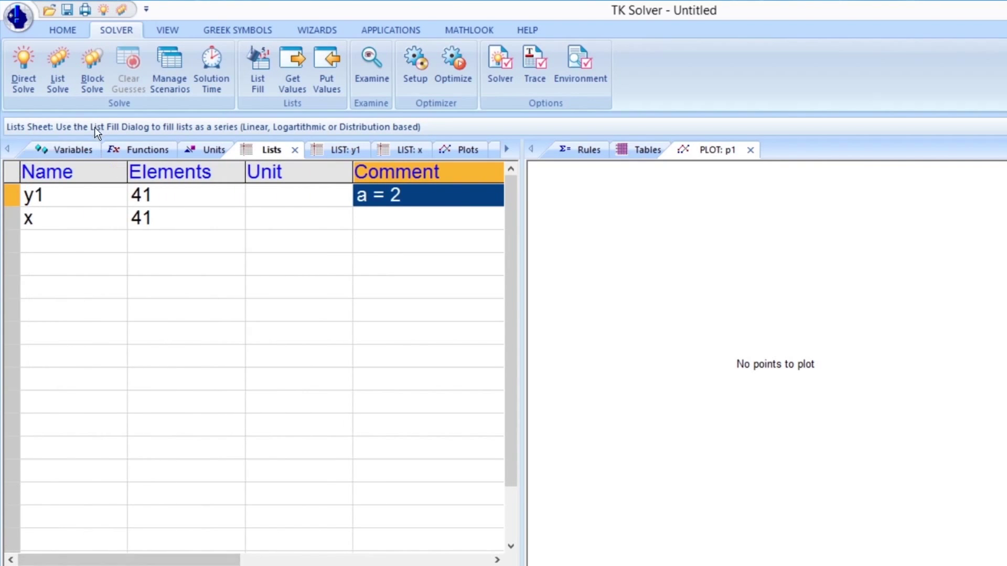
Run List Solve, then rename the new y list to y2 with comment 'a = 3'.
left_click(64, 67)
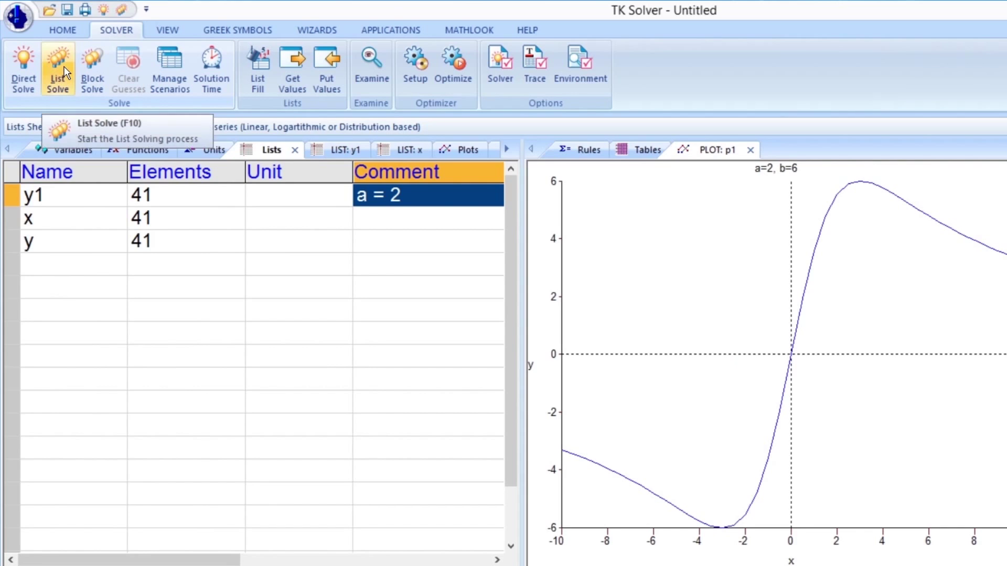
left_click(89, 244)
key("BackSpace")
type("y2")
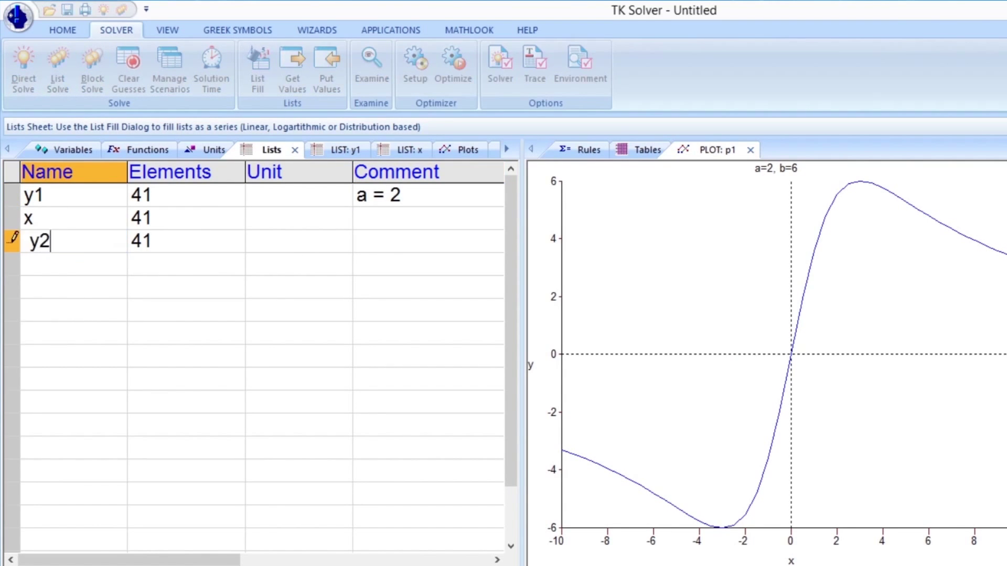
key("Return")
key("Right")
key("Right")
key("Right")
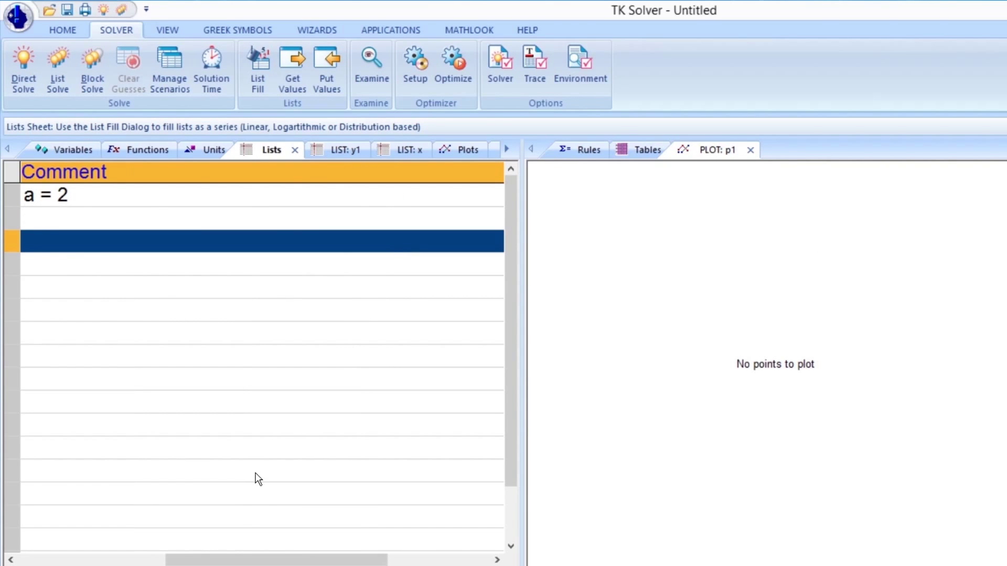
type("a = 3")
key("Return")
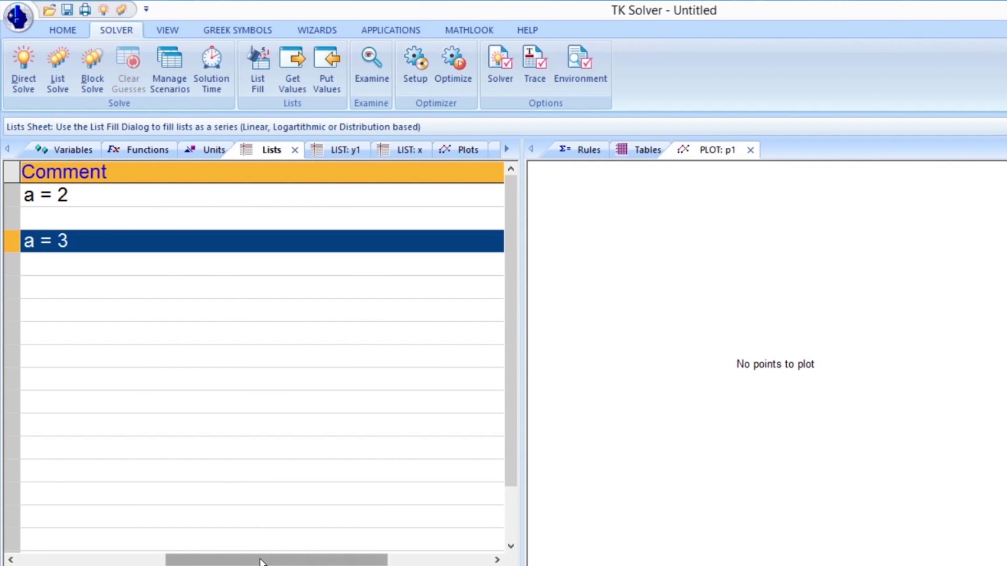
left_click_drag(262, 562, 103, 562)
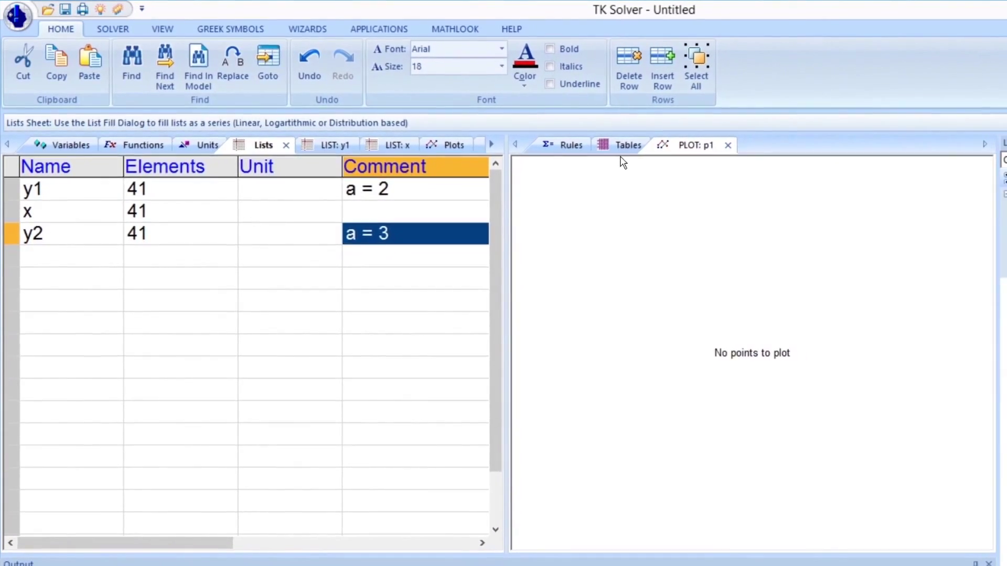
In table t1's column list, replace y with y1 and add y2 as the third row.
left_click(641, 149)
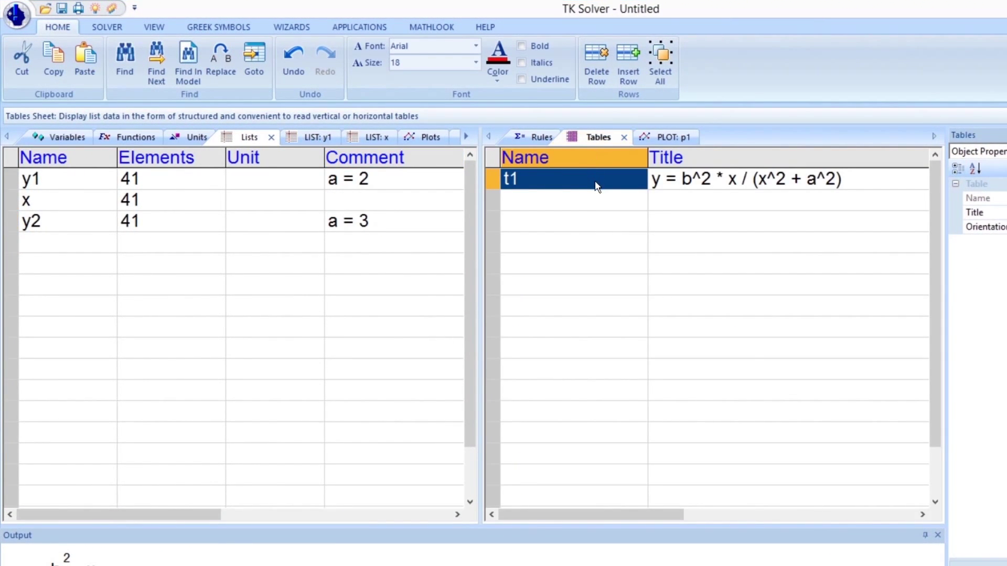
right_click(594, 181)
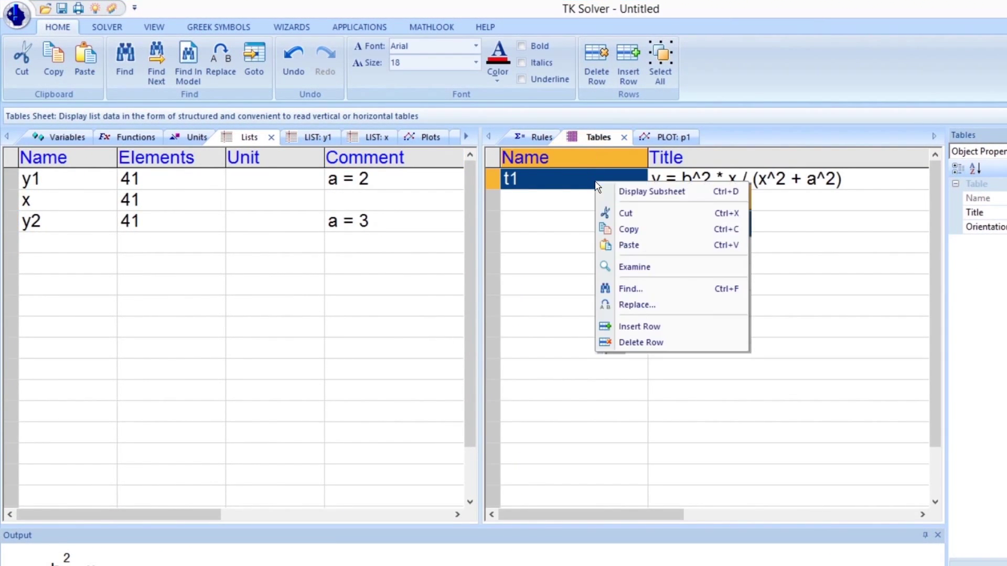
left_click(611, 191)
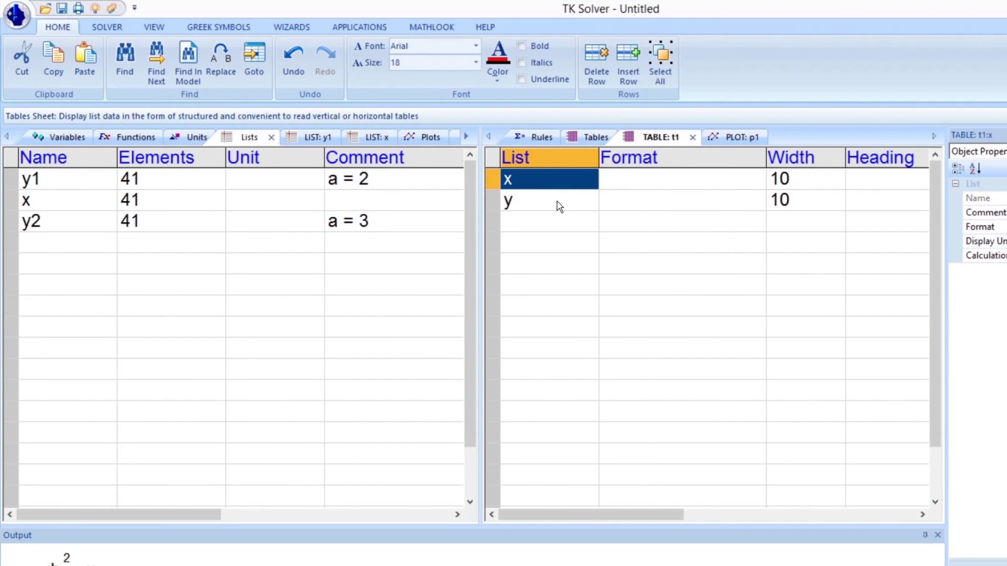
left_click(557, 202)
key("BackSpace")
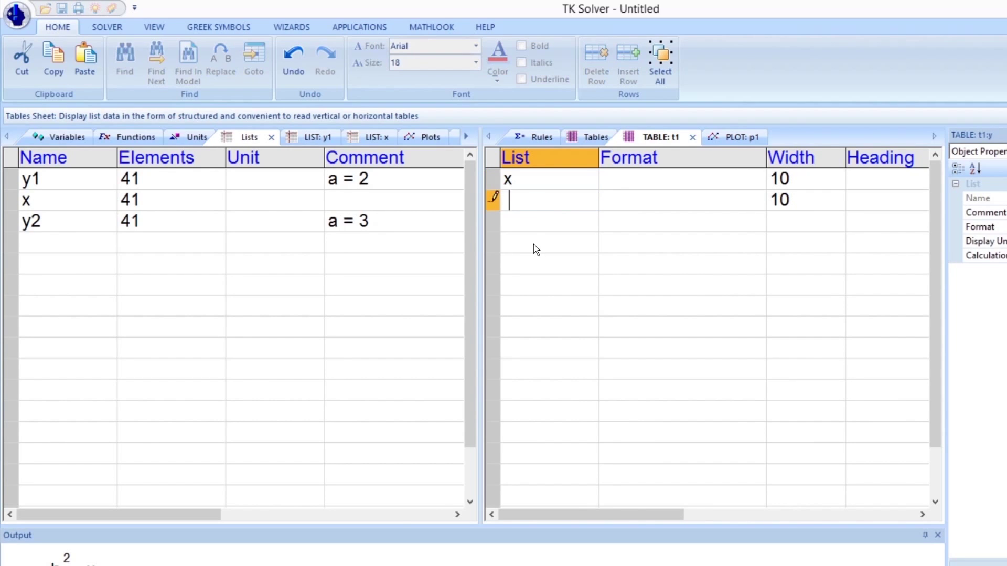
type("y1")
key("Return")
left_click(540, 231)
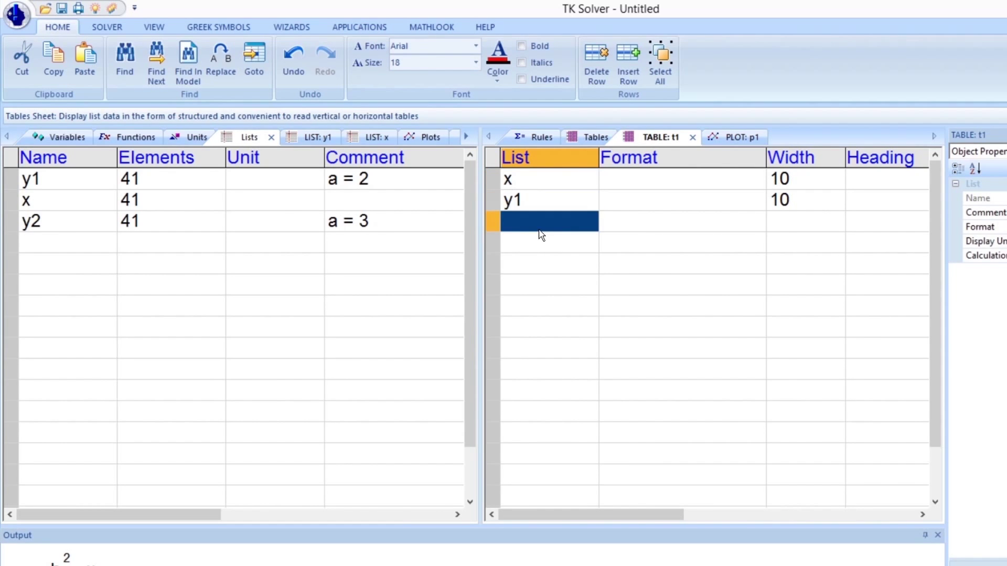
type("y2")
key("Return")
Give the y1 and y2 columns the headings 'y, a=2' and 'y, a=3'.
scroll(866, 265, "right", 3)
type("y, a")
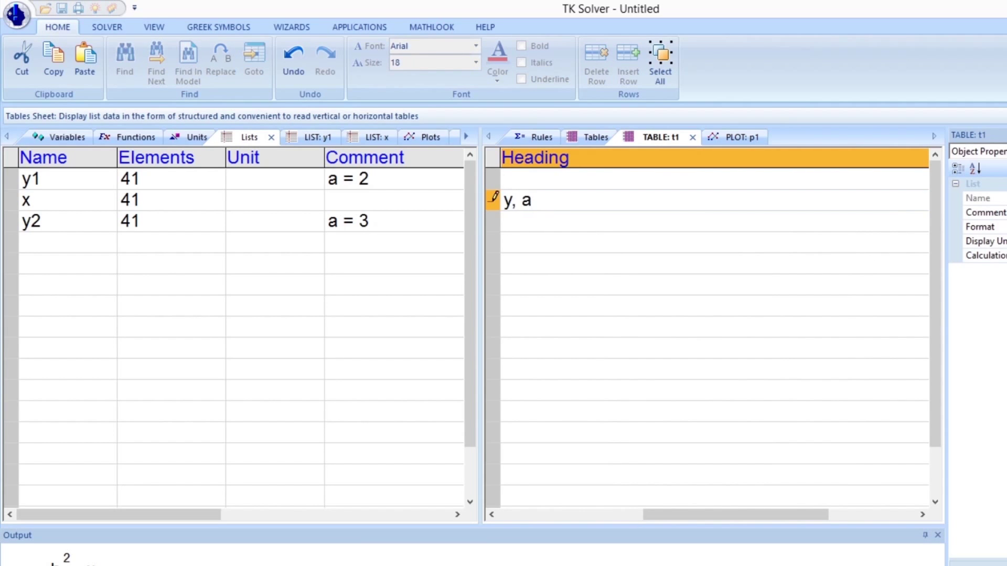
type("=2")
key("Return")
key("Down")
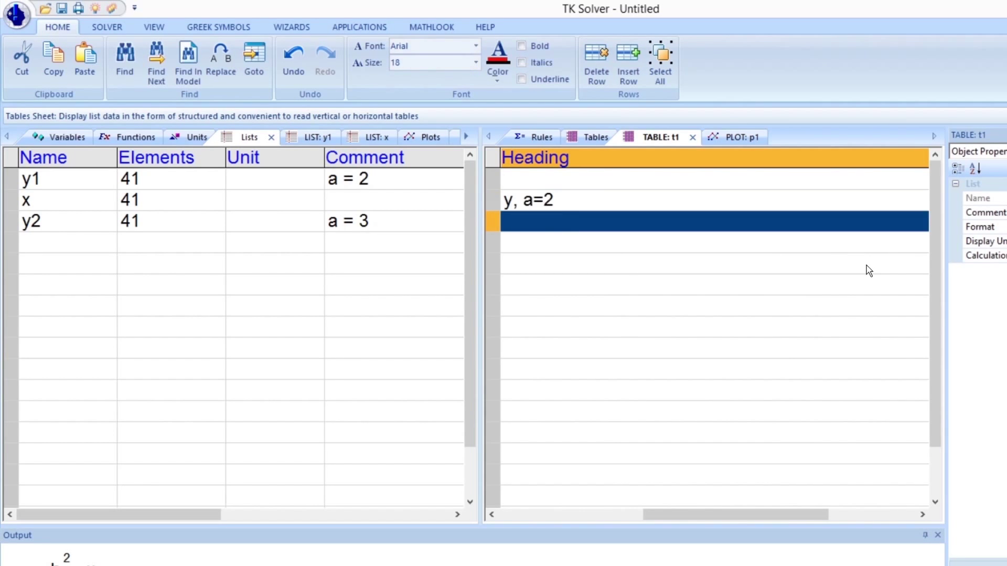
type("y, a=3")
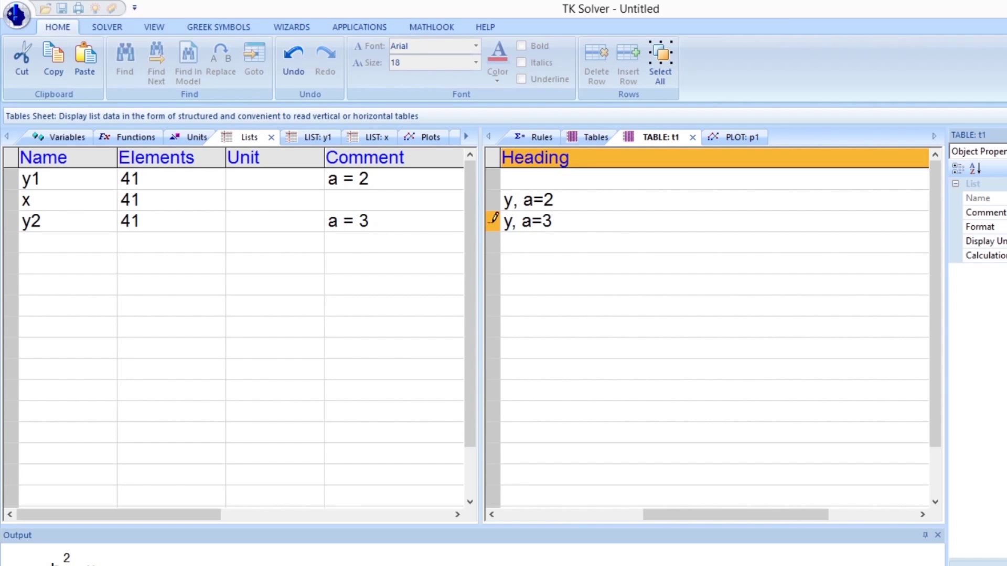
key("Return")
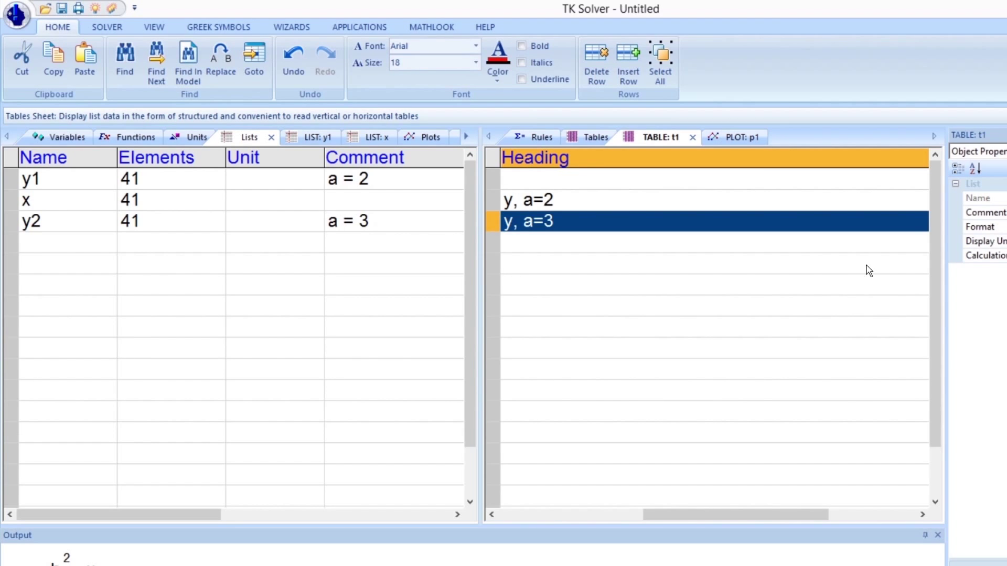
left_click_drag(761, 515, 617, 515)
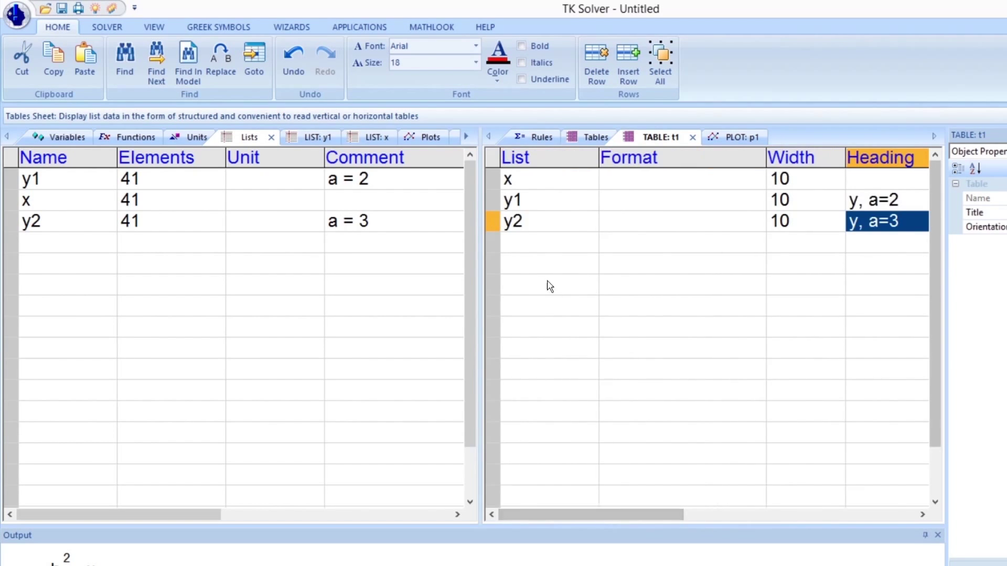
Display table t1's values in the interactive table view.
right_click(537, 225)
left_click(566, 232)
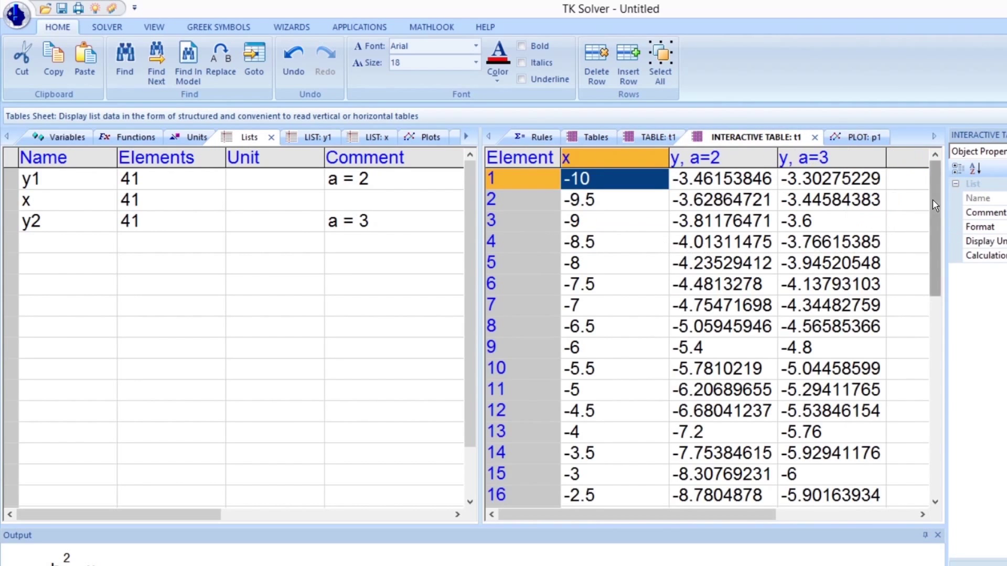
left_click_drag(933, 205, 915, 419)
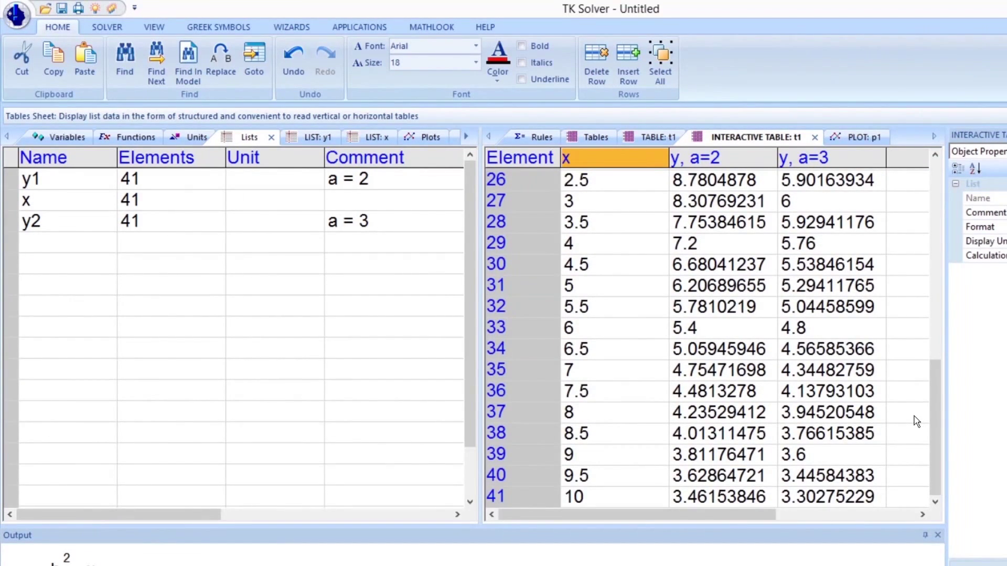
Open plot p1's curve definitions and change the first curve's Y-Axis list to y1.
left_click(428, 138)
left_click(112, 180)
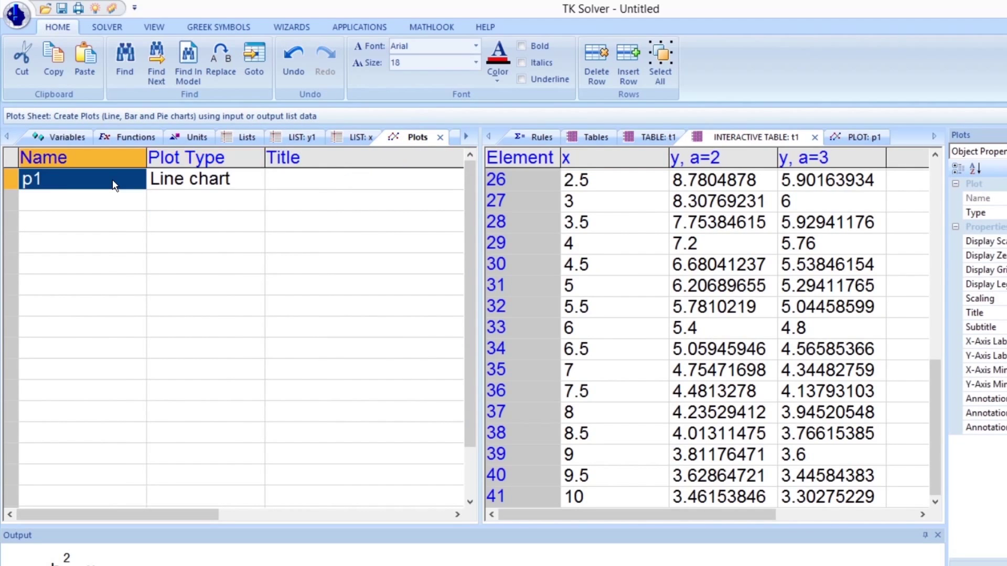
double_click(113, 180)
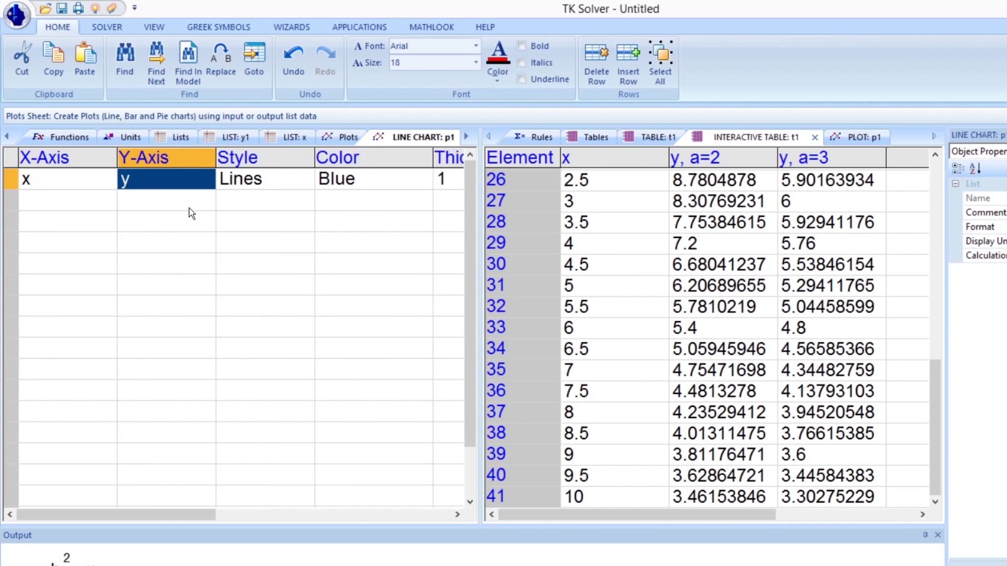
key("BackSpace")
type("y1")
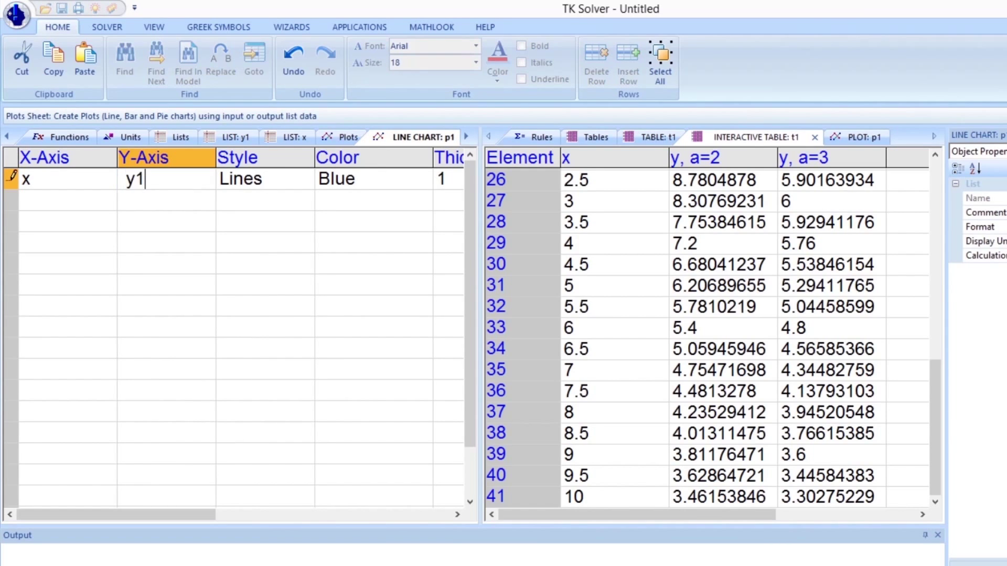
key("Return")
key("Return")
Add a second curve of y2 against x and change the subtitle to 'b=6'.
type("x")
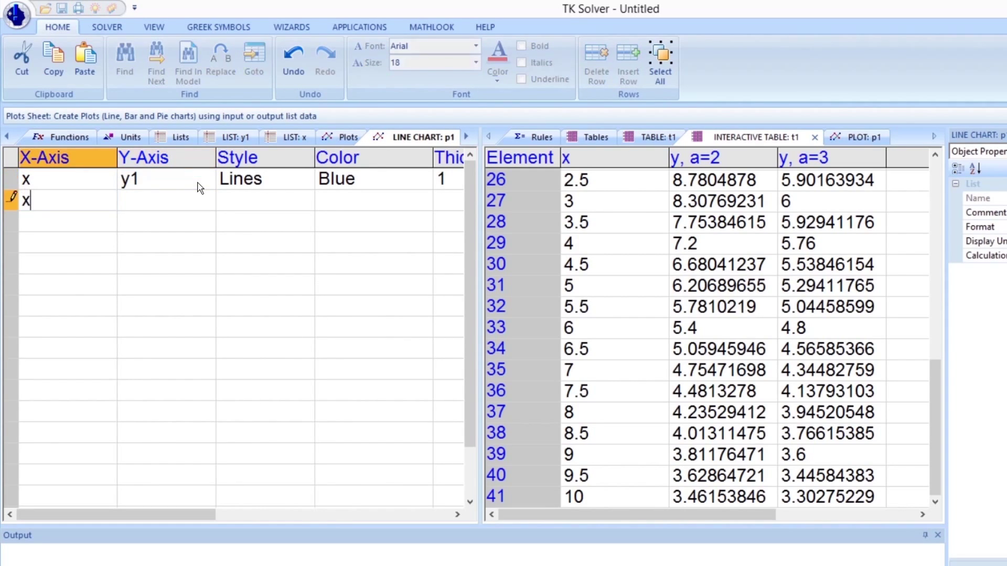
key("Tab")
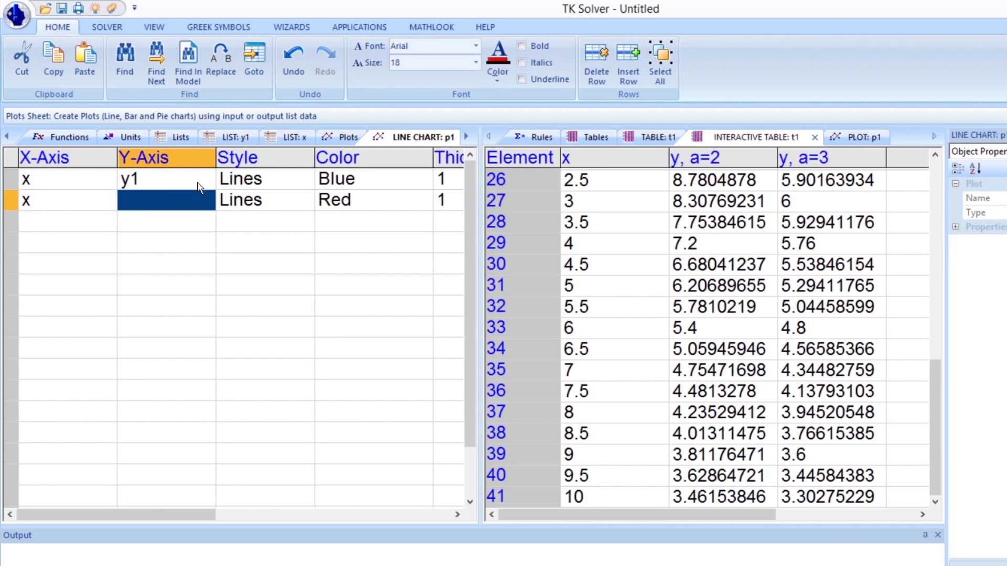
type("y2")
key("Return")
key("Tab")
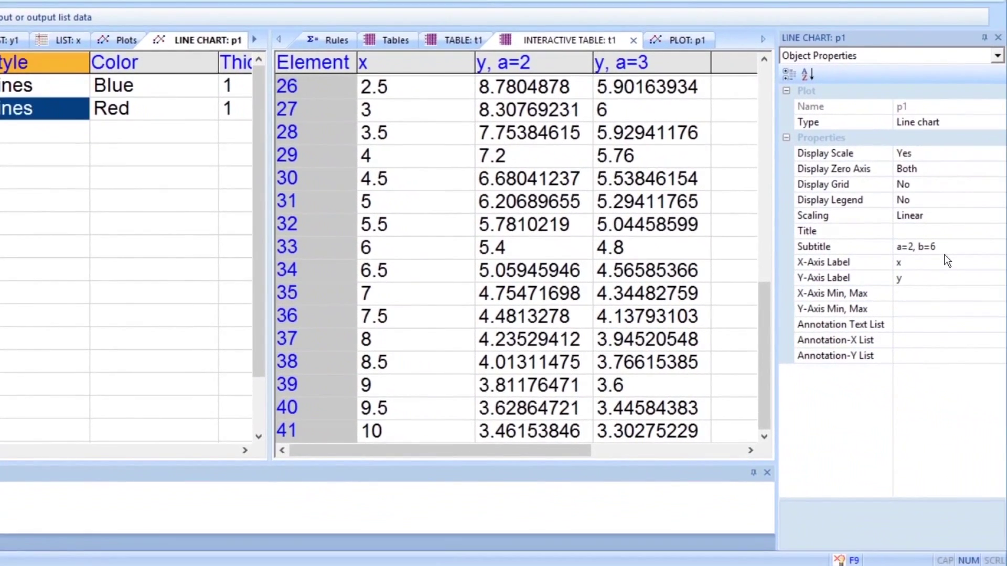
left_click(946, 246)
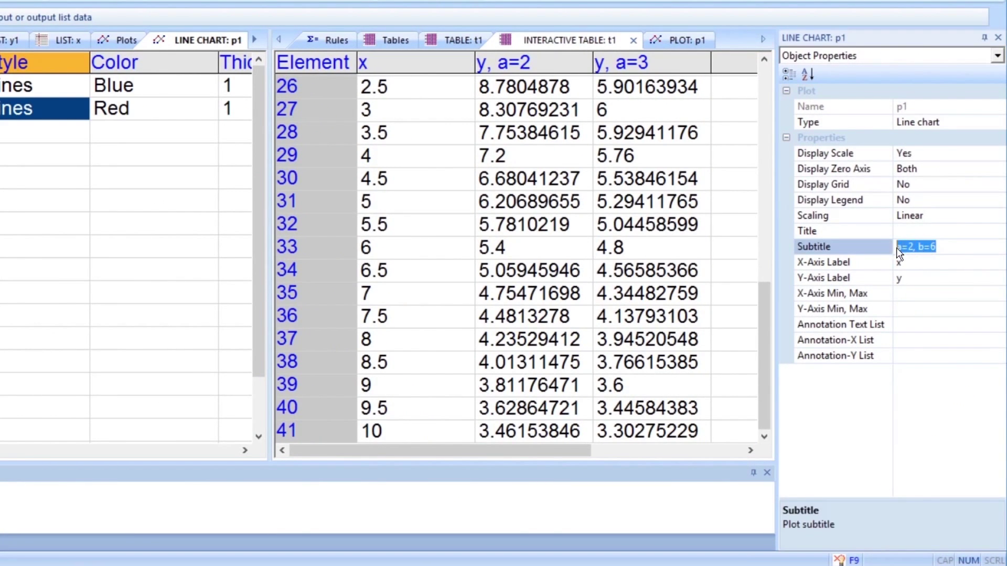
type("b=6")
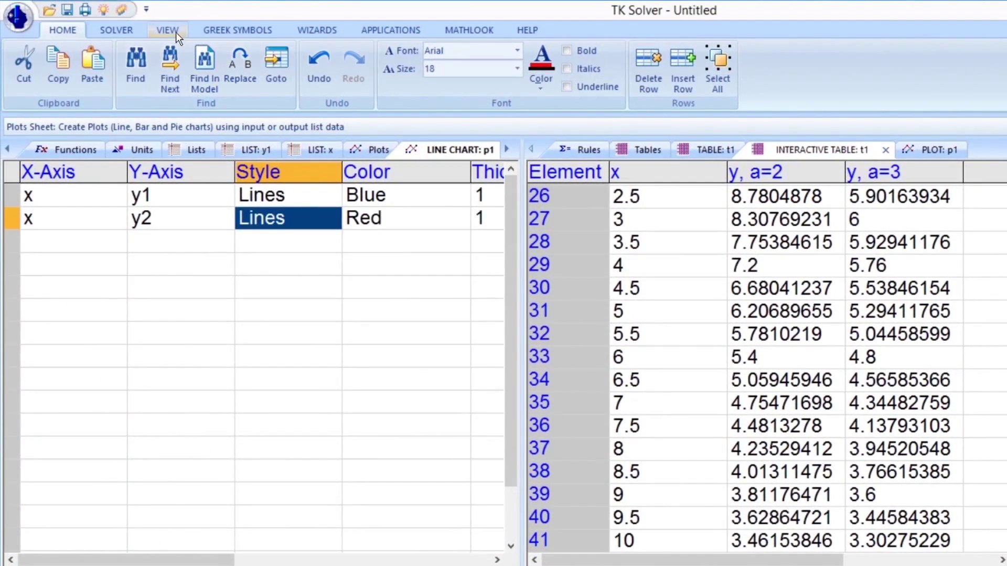
Display plot p1 showing both the blue and red curves.
left_click(116, 7)
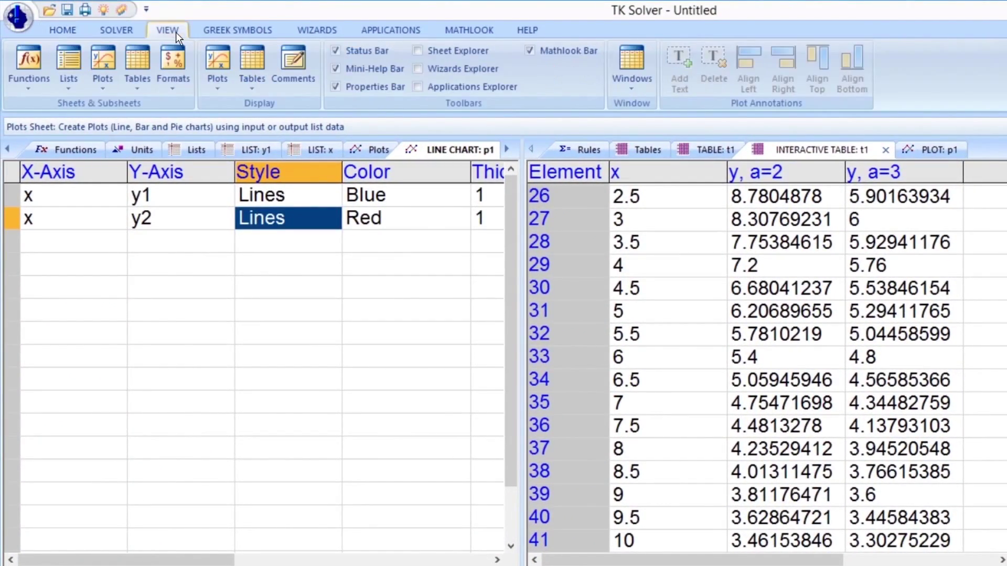
left_click(217, 81)
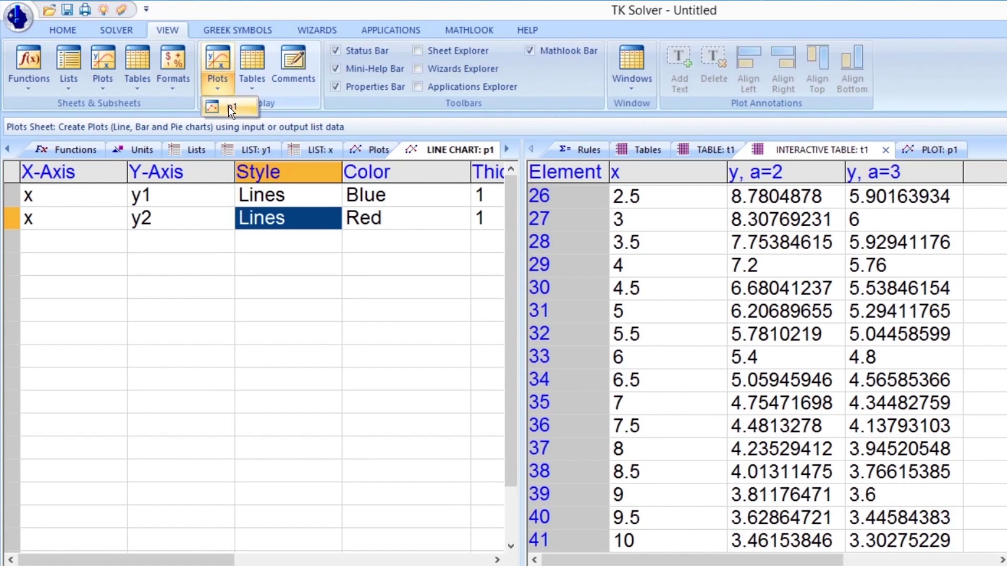
left_click(227, 105)
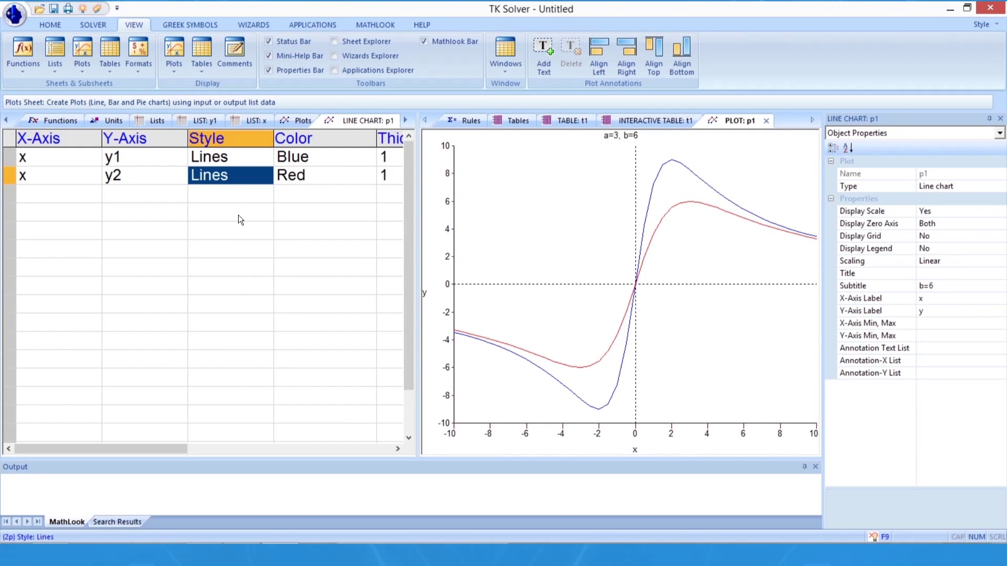
Save the model as tutorial3.tkwx.
left_click(14, 14)
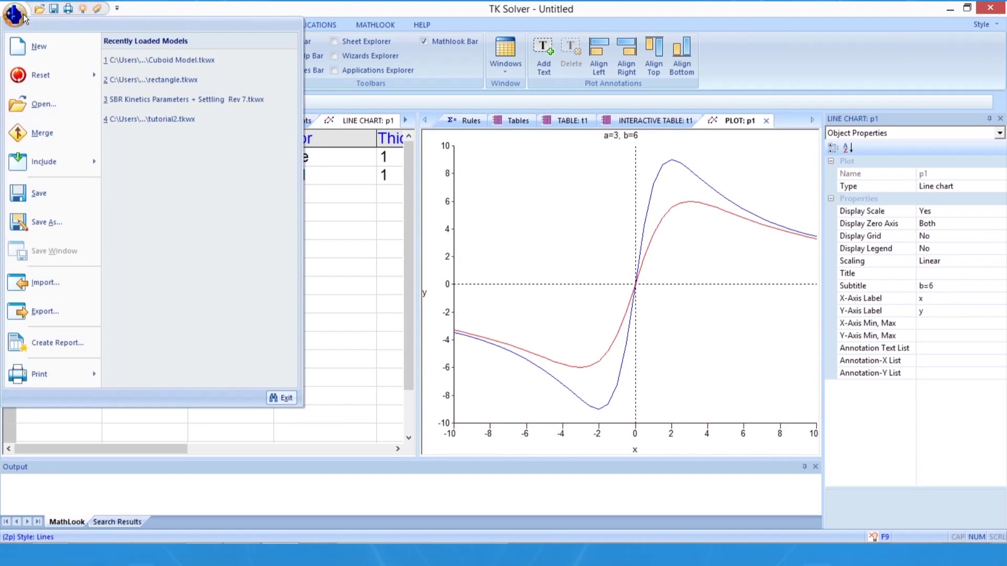
left_click(62, 216)
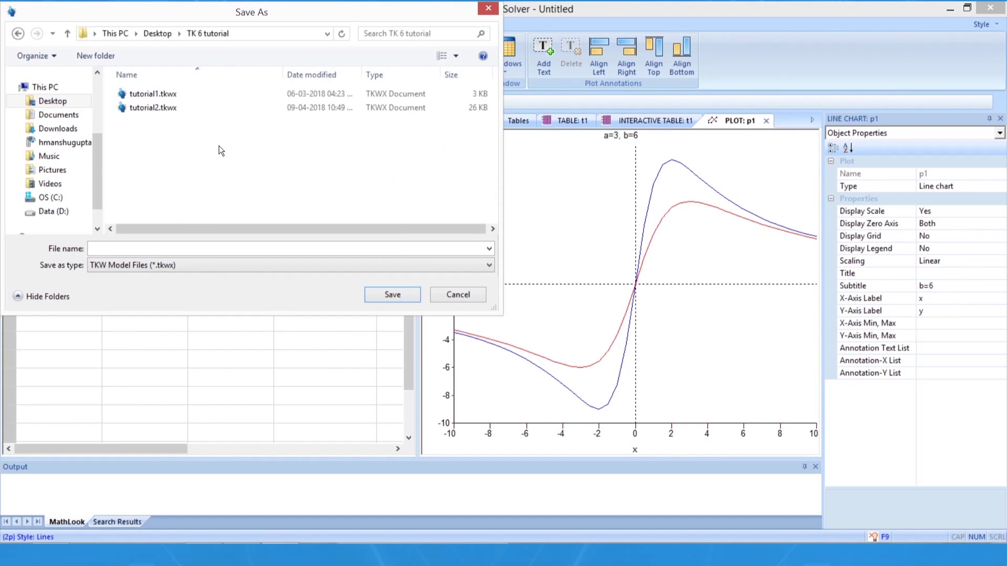
type("tutorial3")
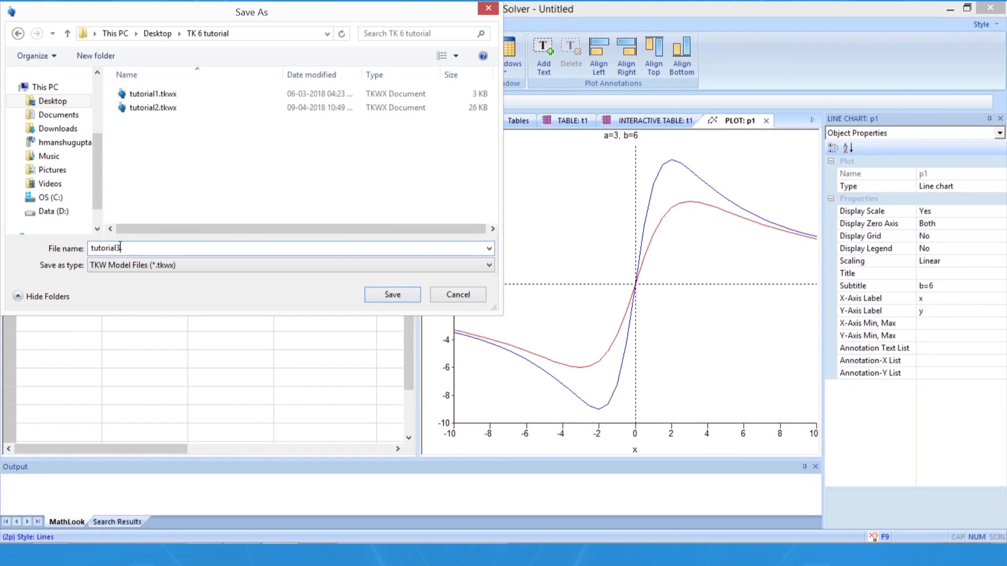
key("Return")
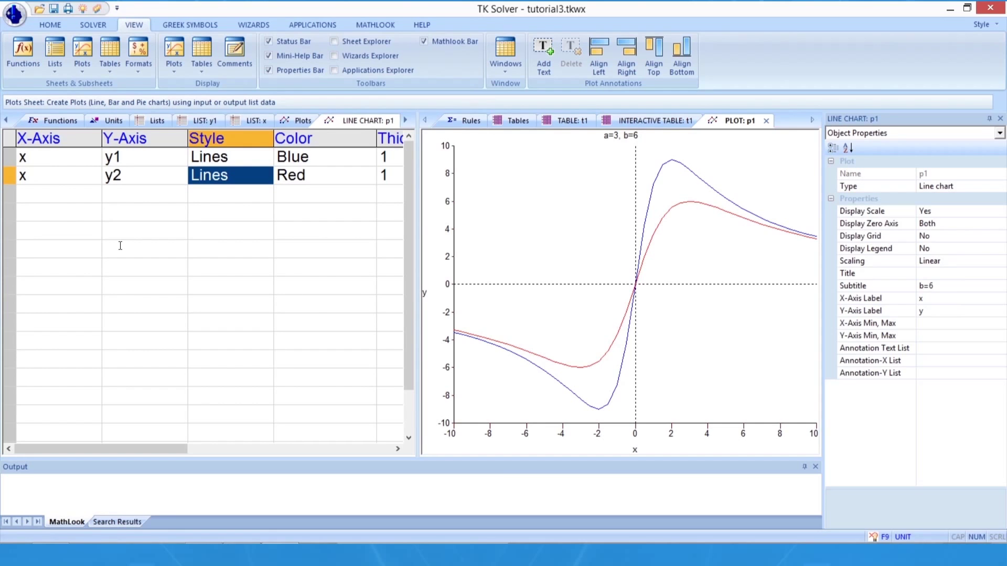